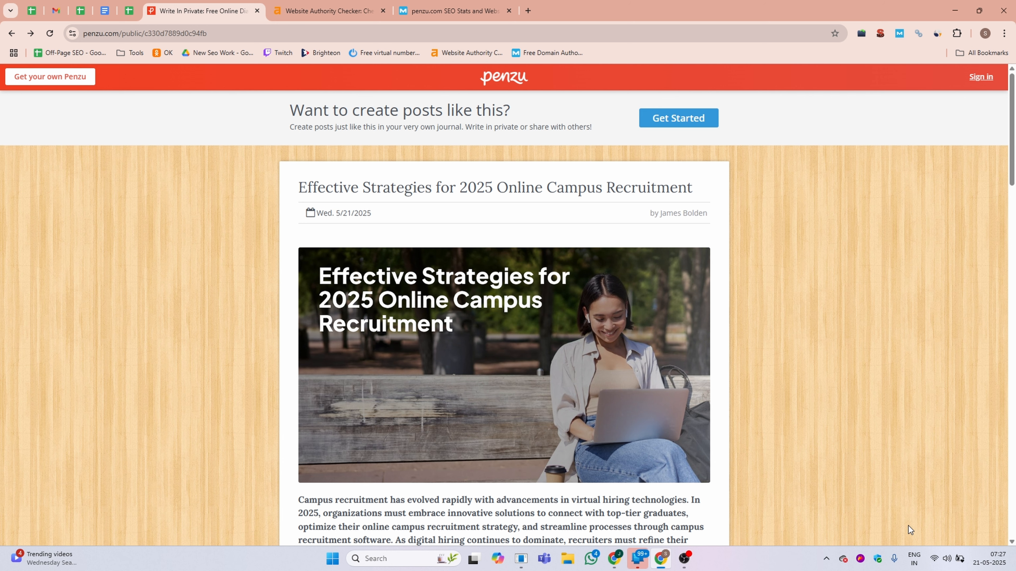
Inspect the HTML of the 'online campus placement strategies' link in the sample Penzu post, then close developer tools.
scroll(534, 484, down, 5)
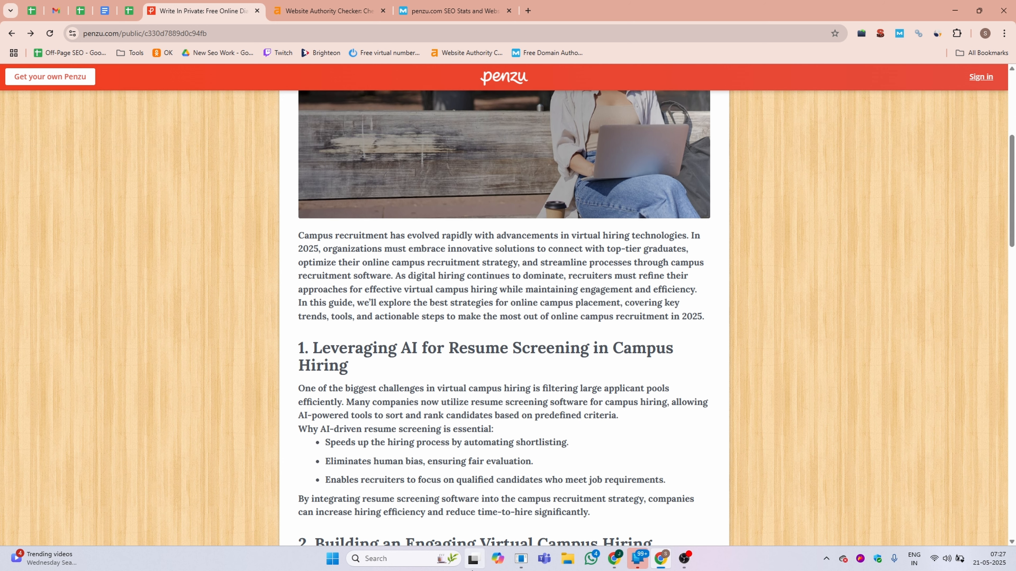
scroll(563, 394, down, 5)
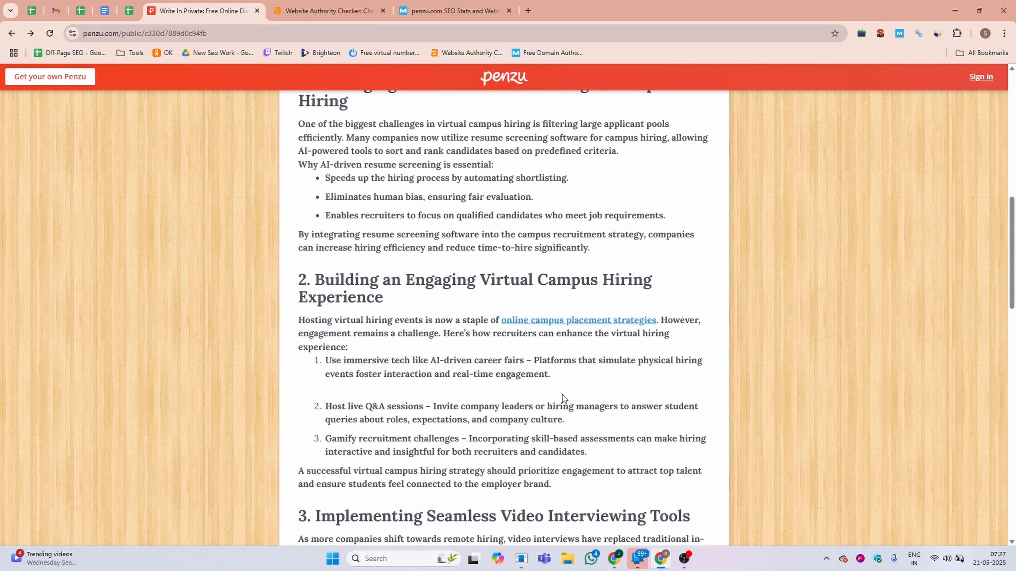
right_click(570, 321)
click(610, 442)
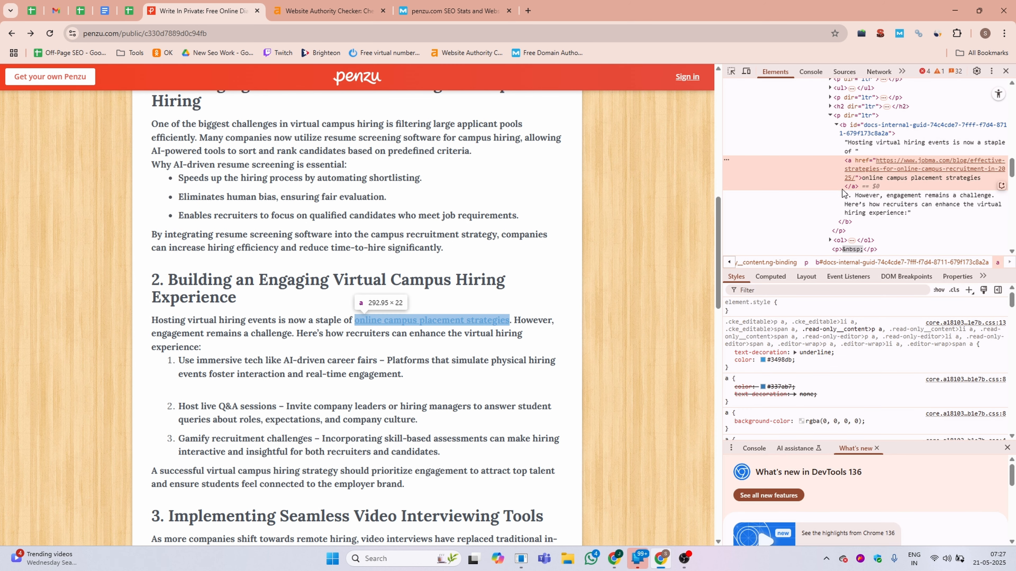
drag(865, 182, 958, 176)
click(1006, 71)
scroll(512, 211, up, 11)
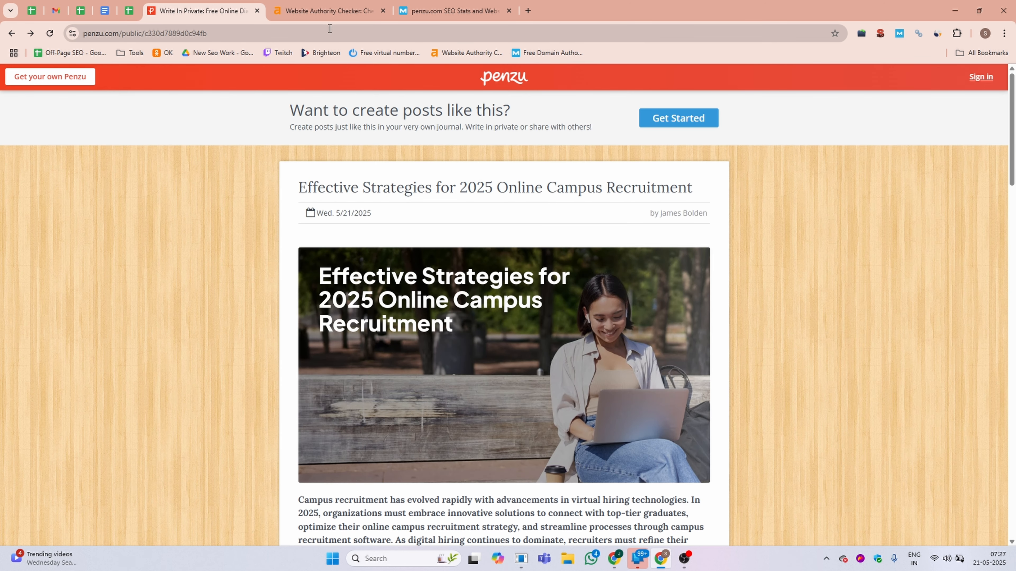
Review penzu.com's domain rating on Ahrefs and its domain authority and spam score on Moz.
click(327, 11)
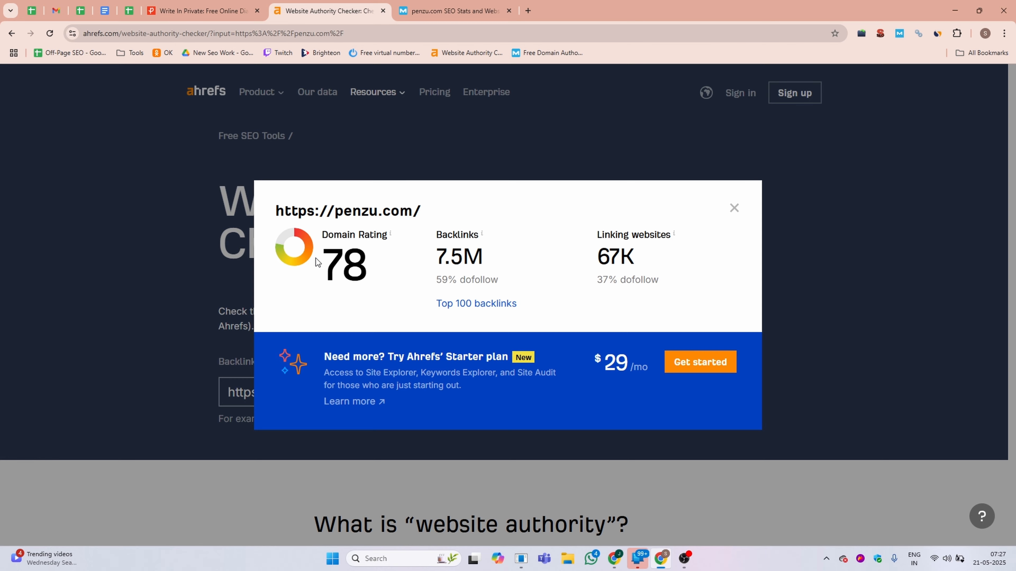
click(455, 11)
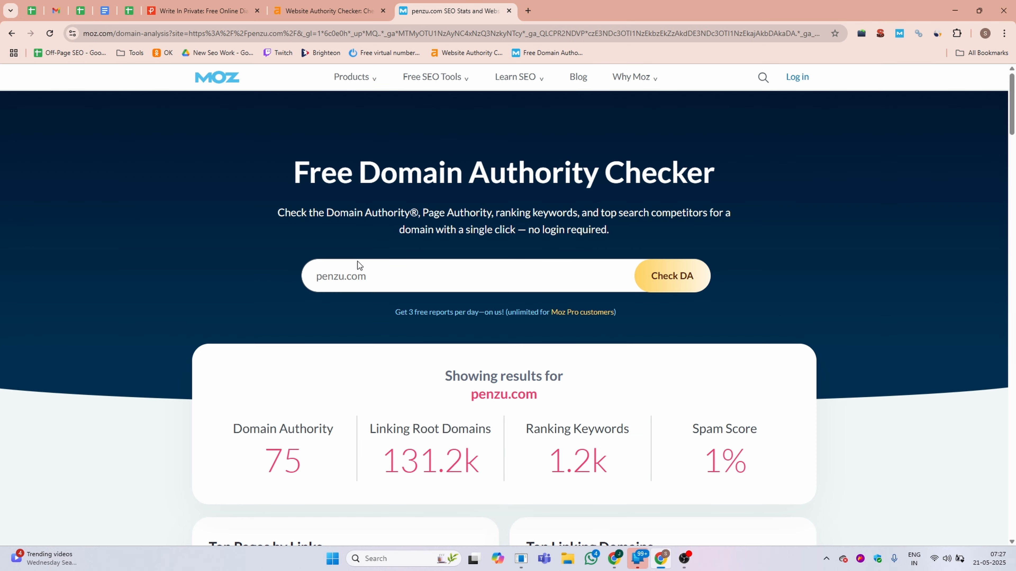
scroll(270, 334, down, 3)
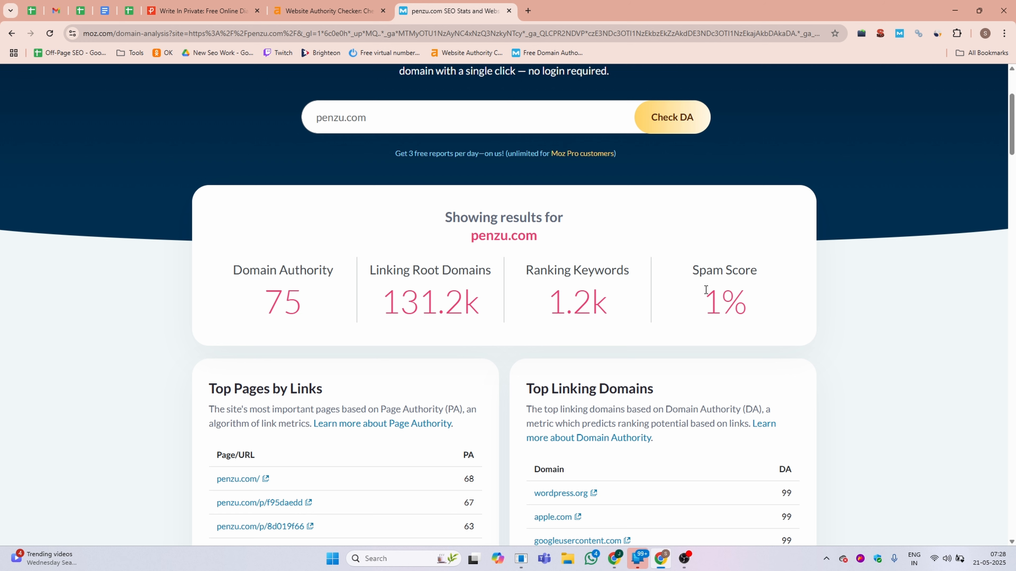
drag(708, 295, 736, 292)
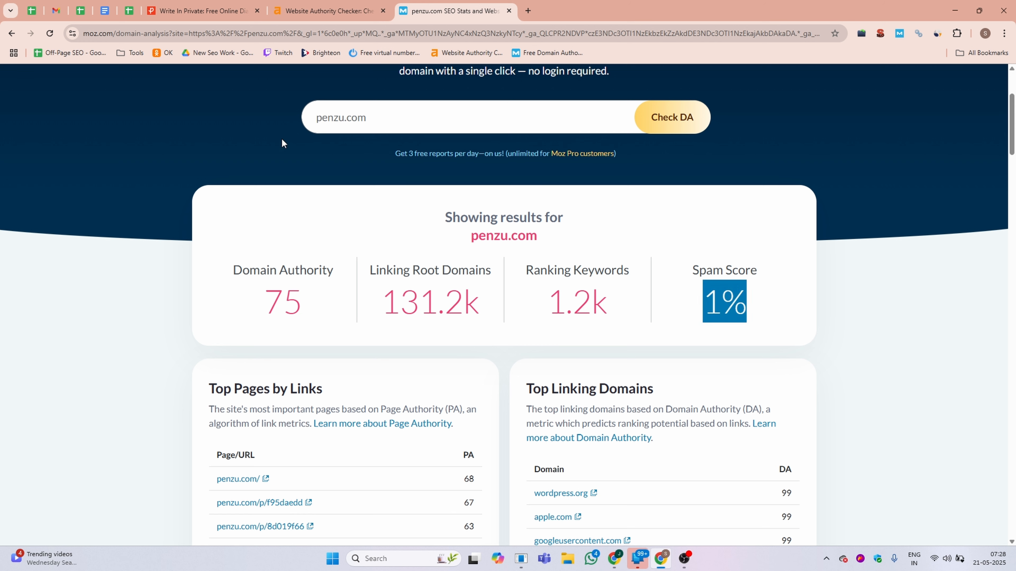
Return to the Penzu post and open the sign-up page from the sign-in form.
click(224, 11)
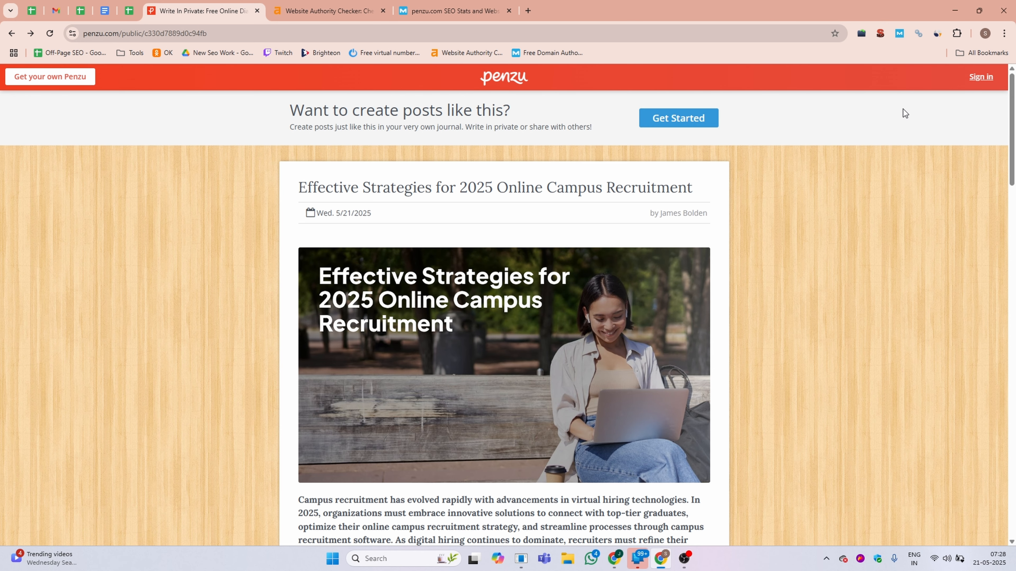
click(980, 77)
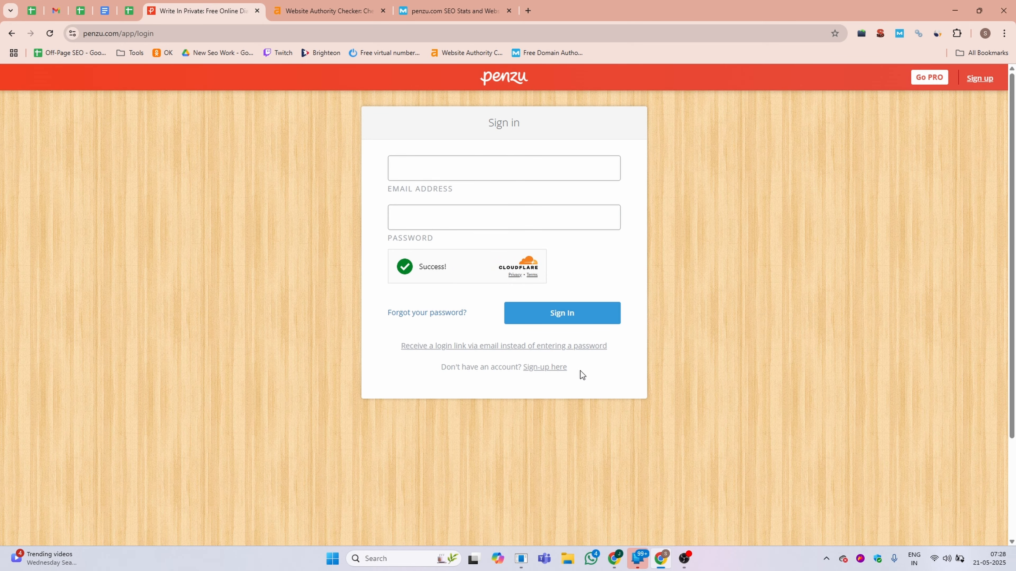
drag(567, 367, 527, 370)
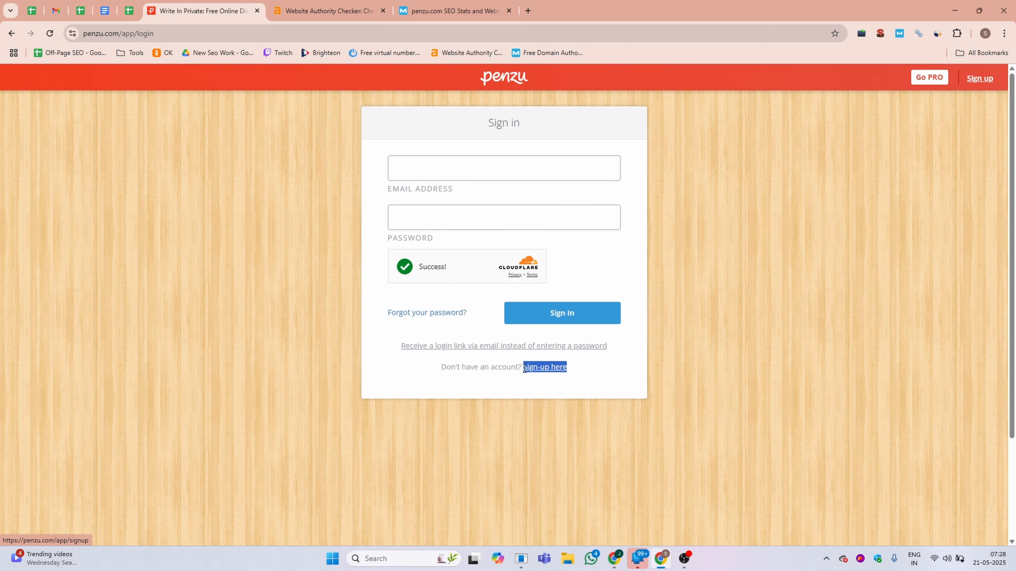
click(538, 367)
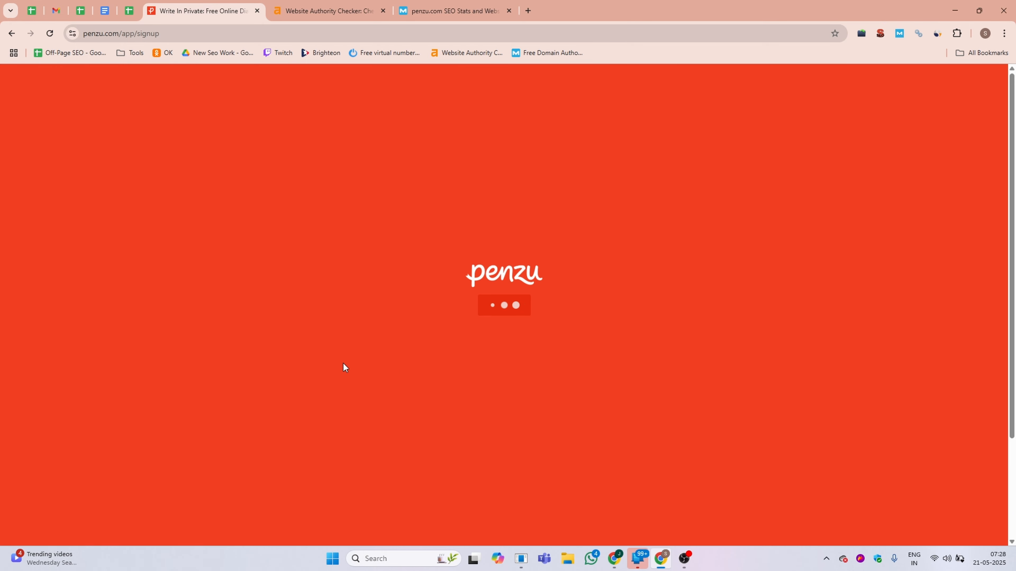
Create a Penzu account with first name DML, last name Training, the account e-mail and a suggested strong password.
click(426, 187)
click(462, 226)
click(565, 192)
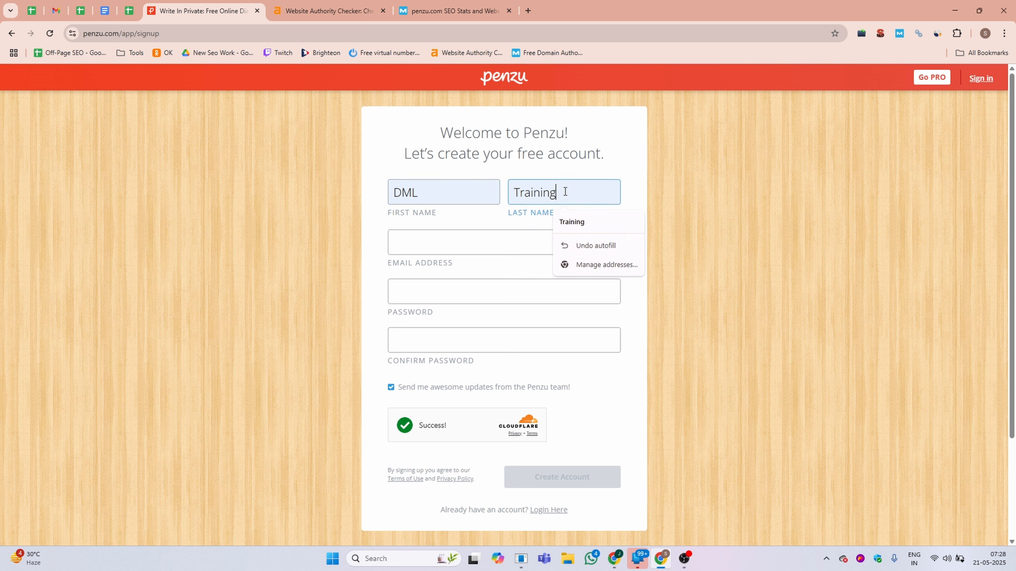
click(418, 246)
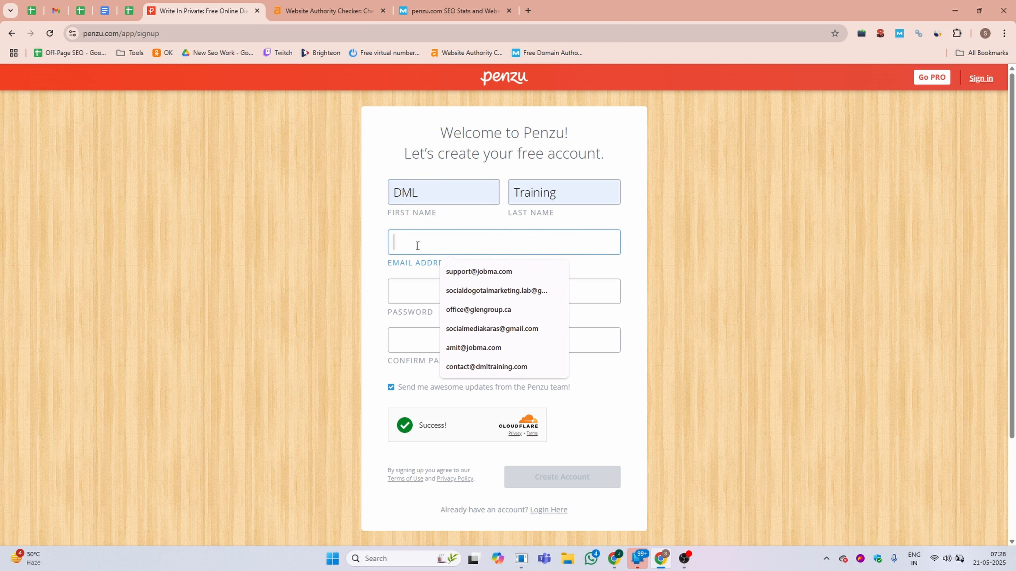
click(496, 292)
click(430, 296)
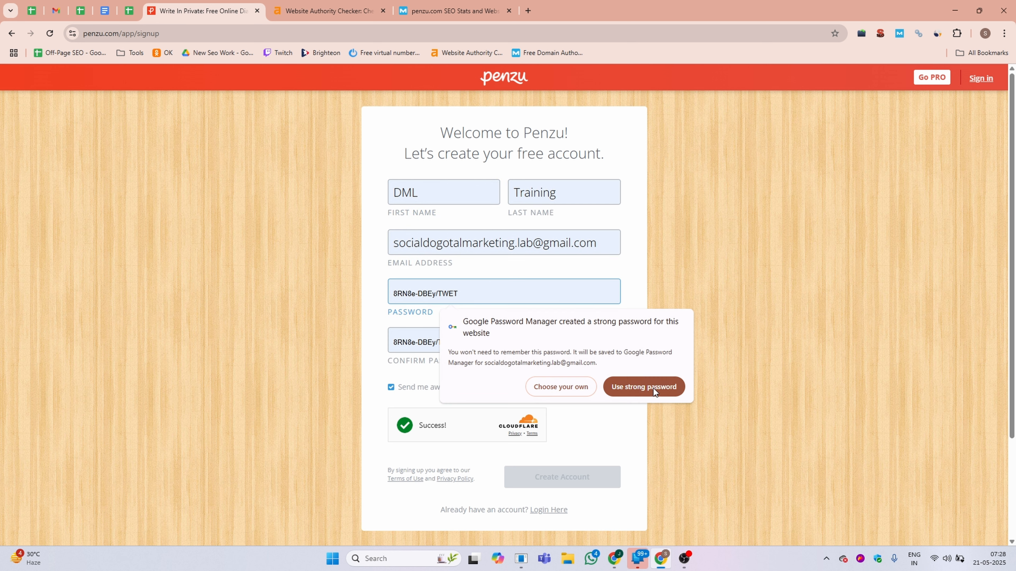
click(646, 387)
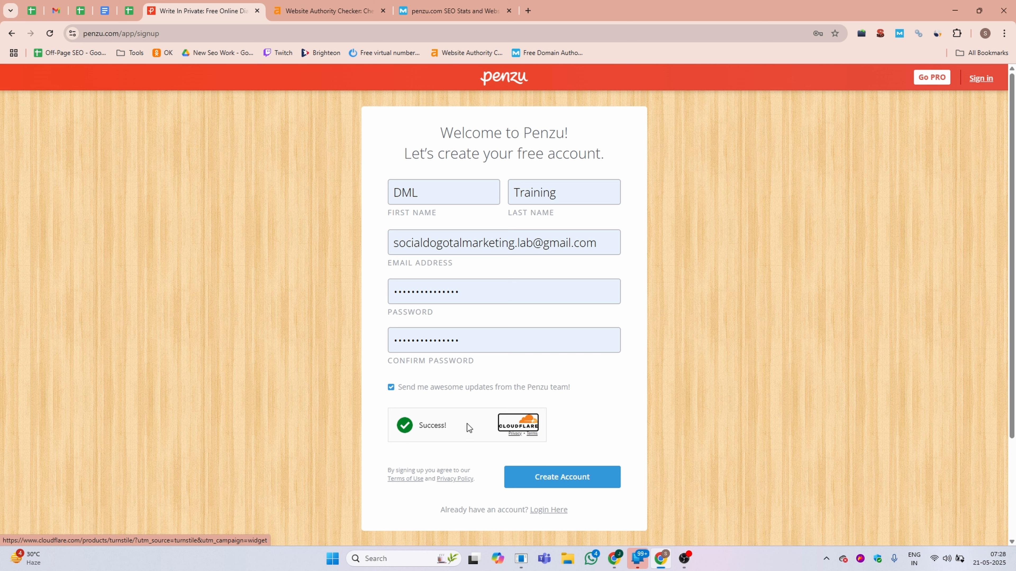
click(570, 474)
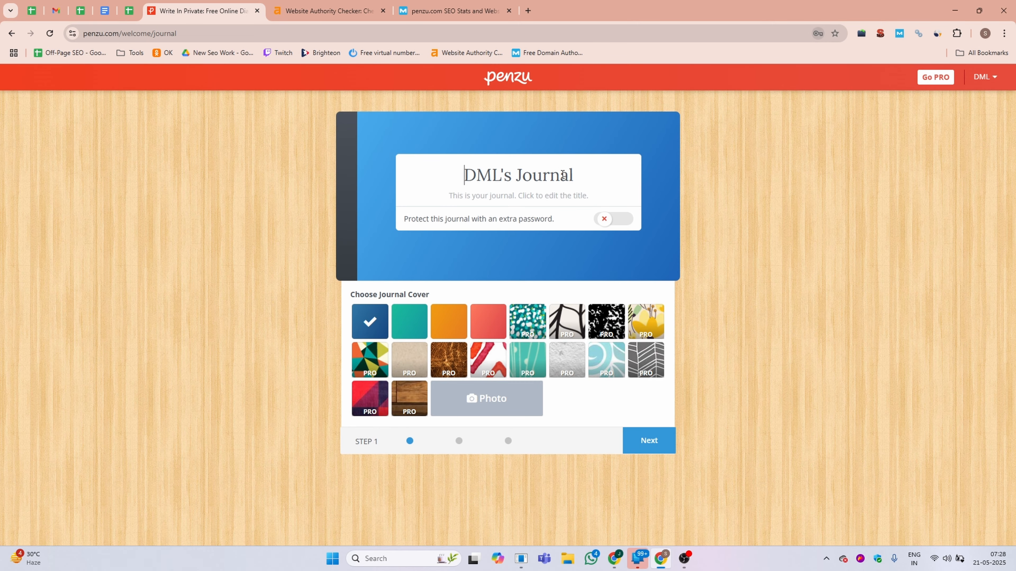
Rename the journal title as DML Training.
click(587, 176)
drag(583, 175, 459, 183)
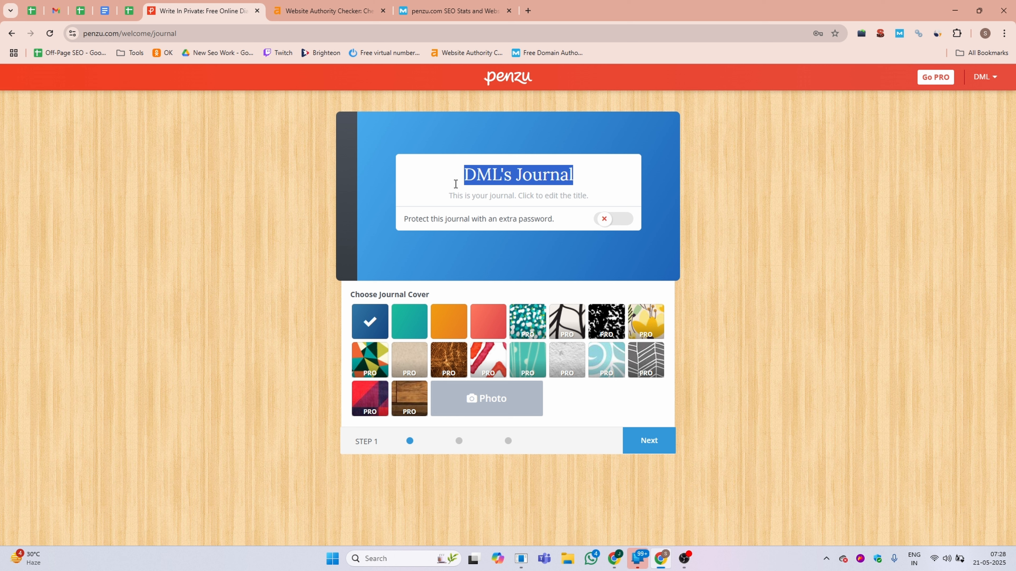
click(579, 169)
double_click(518, 174)
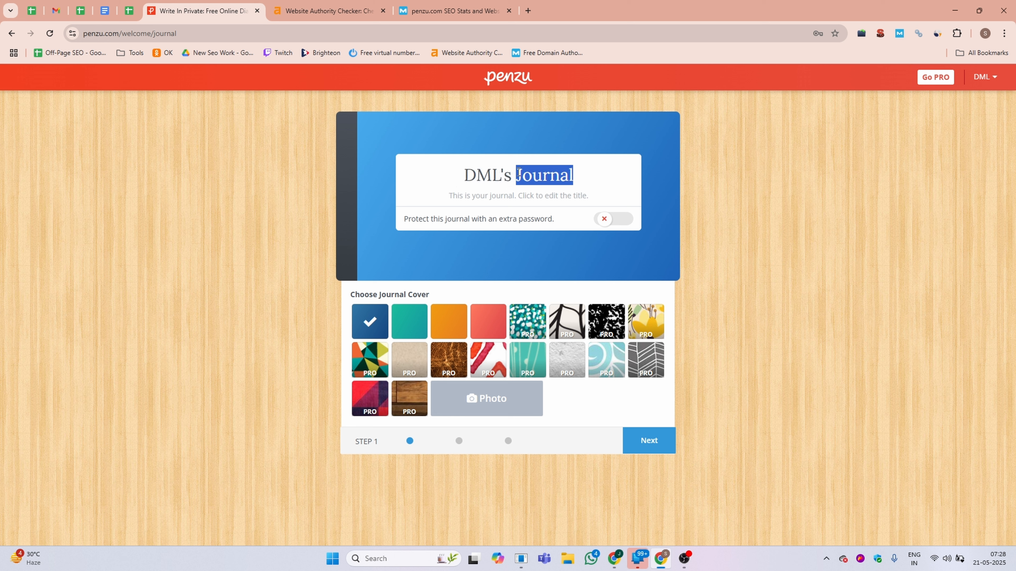
text(Training)
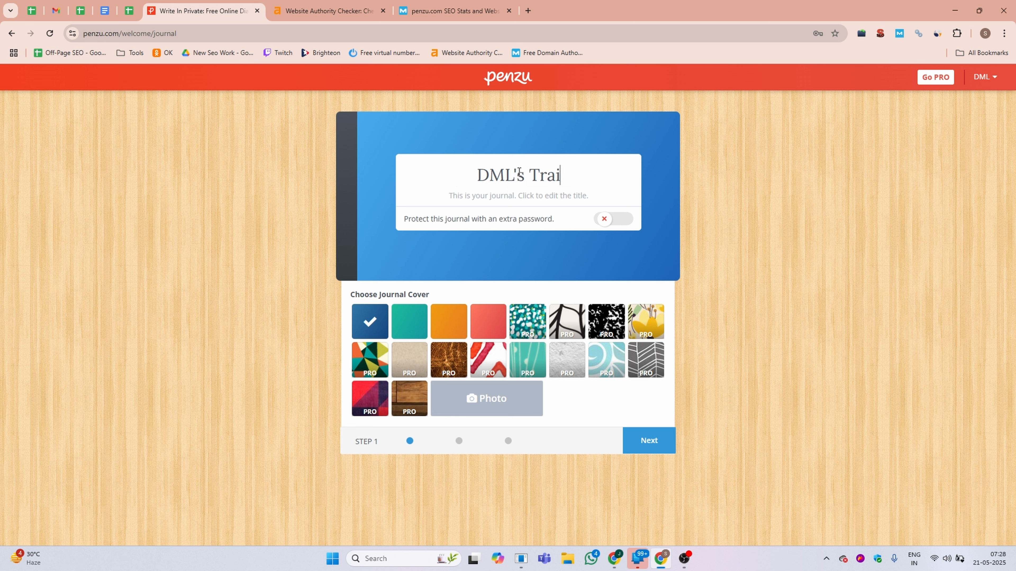
click(496, 173)
key(Delete)
key(Delete)
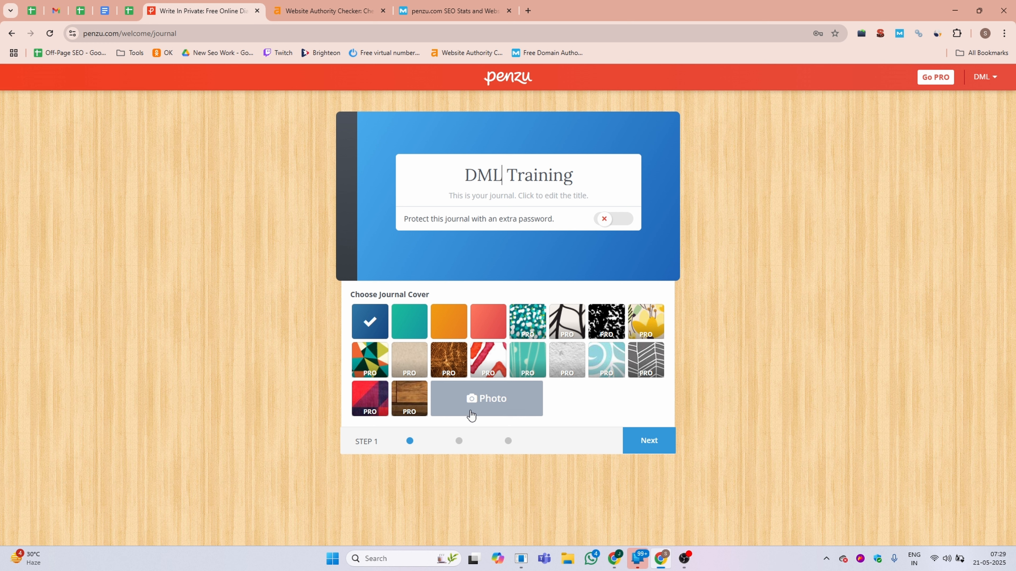
Choose the teal journal cover and continue to the next setup step.
click(417, 325)
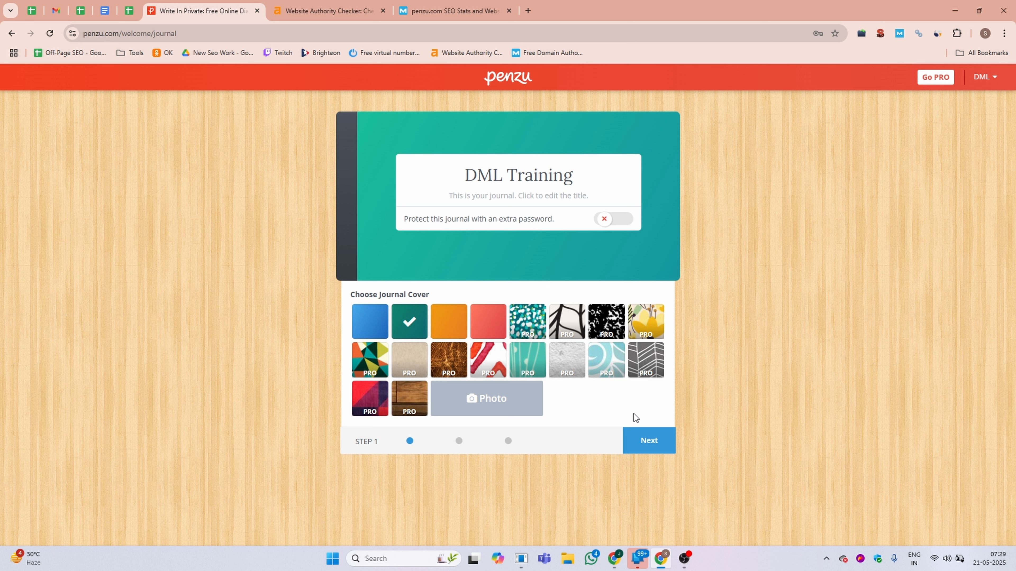
click(650, 442)
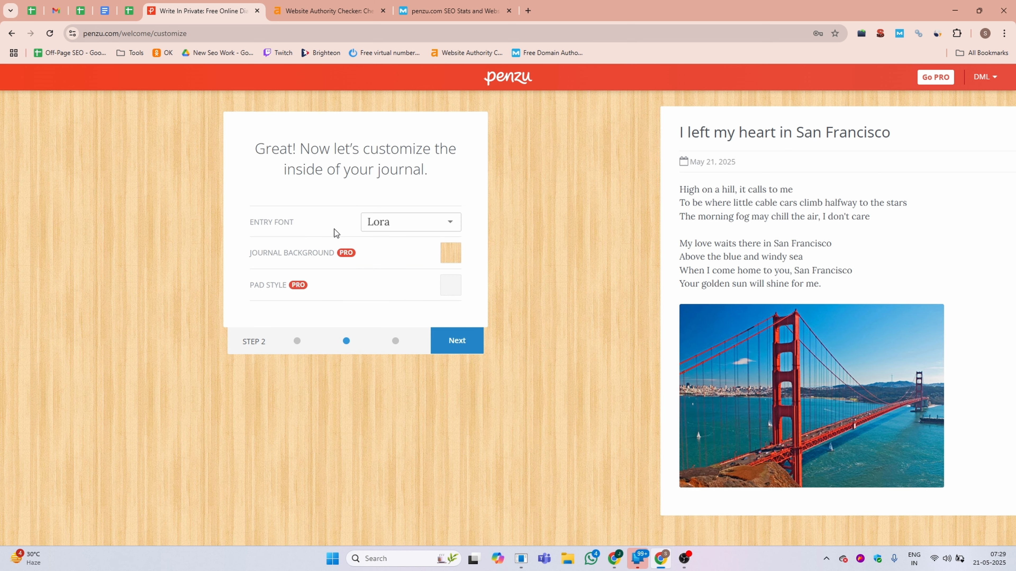
Set the journal's entry font to Arial and continue.
click(451, 222)
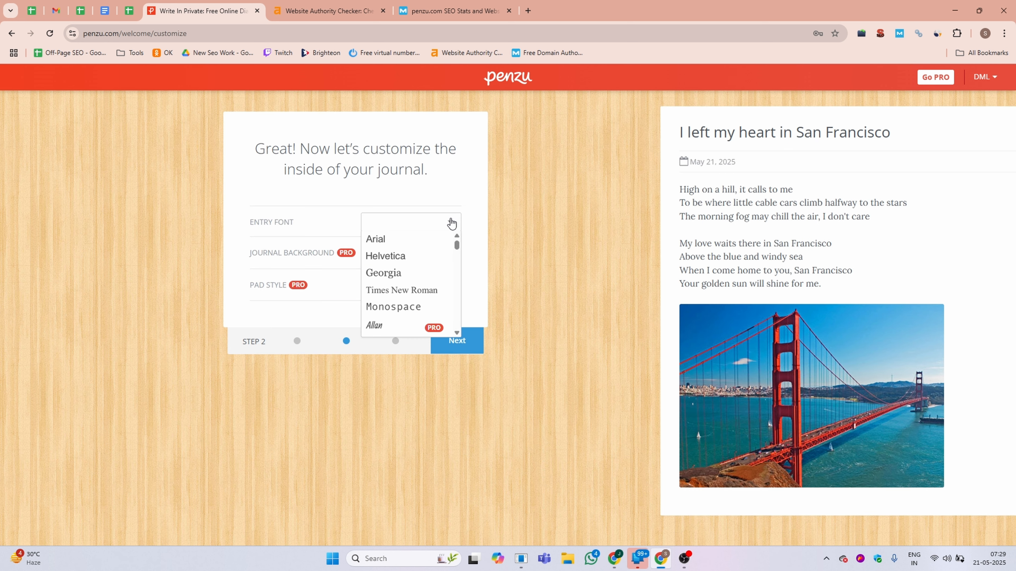
click(392, 240)
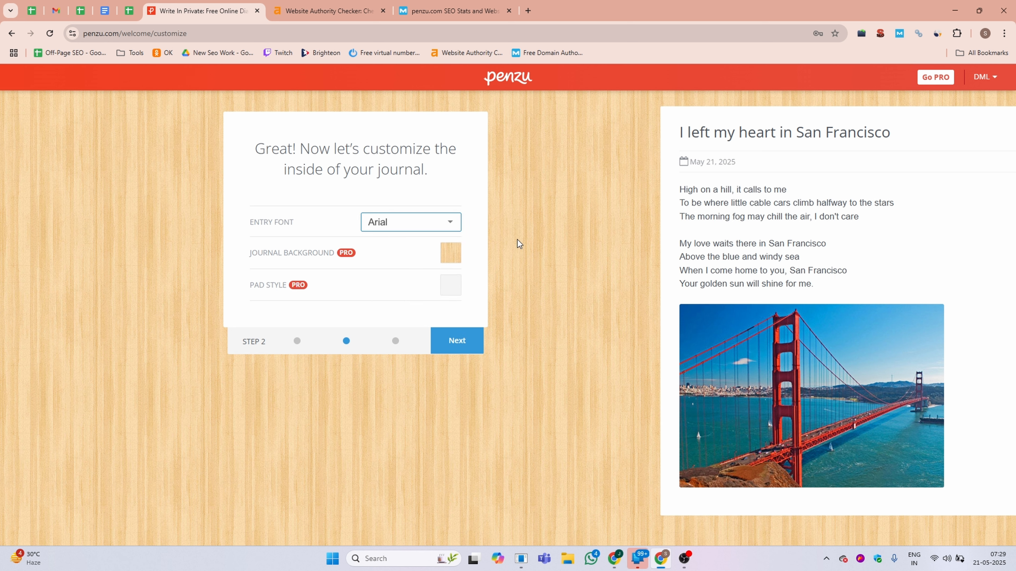
click(457, 342)
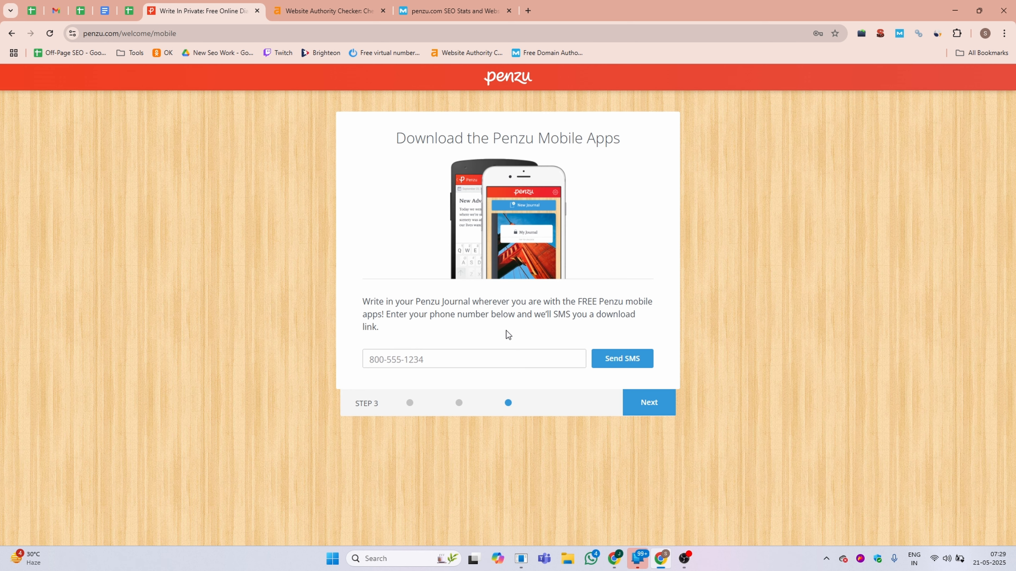
Skip the mobile app download step without entering a phone number.
click(435, 360)
click(640, 404)
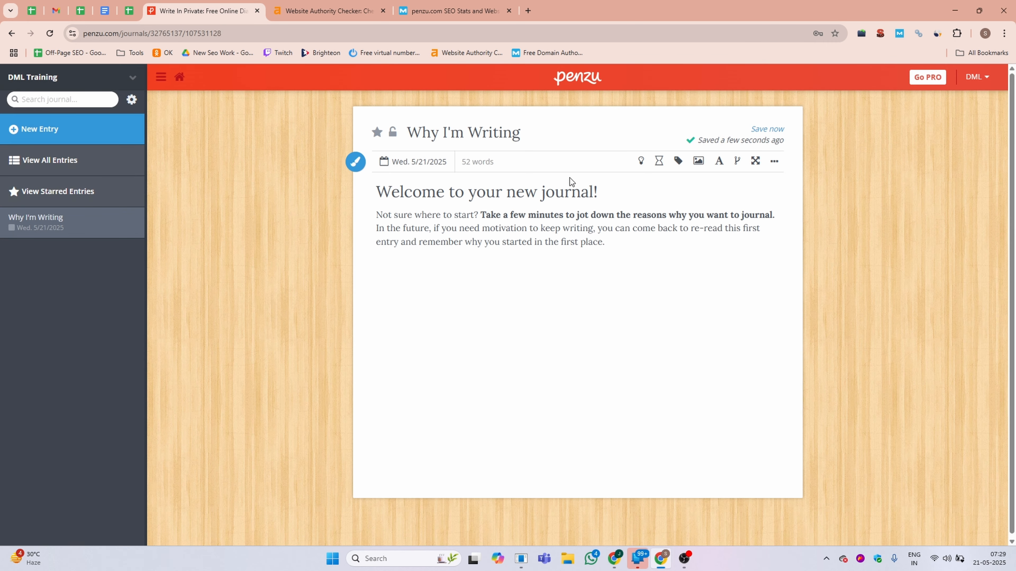
Open the Penzu account settings page to review the profile details.
click(988, 77)
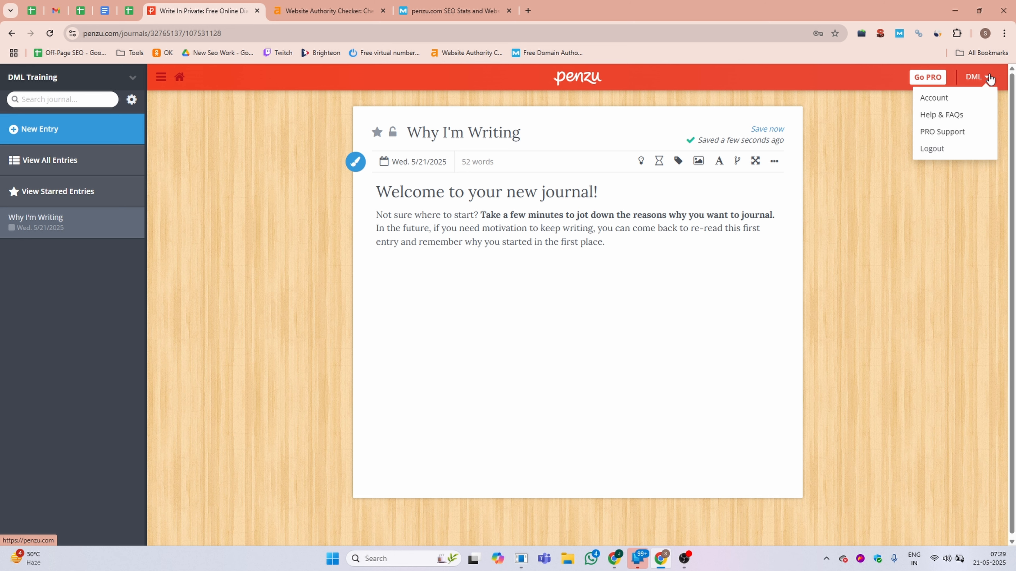
click(941, 98)
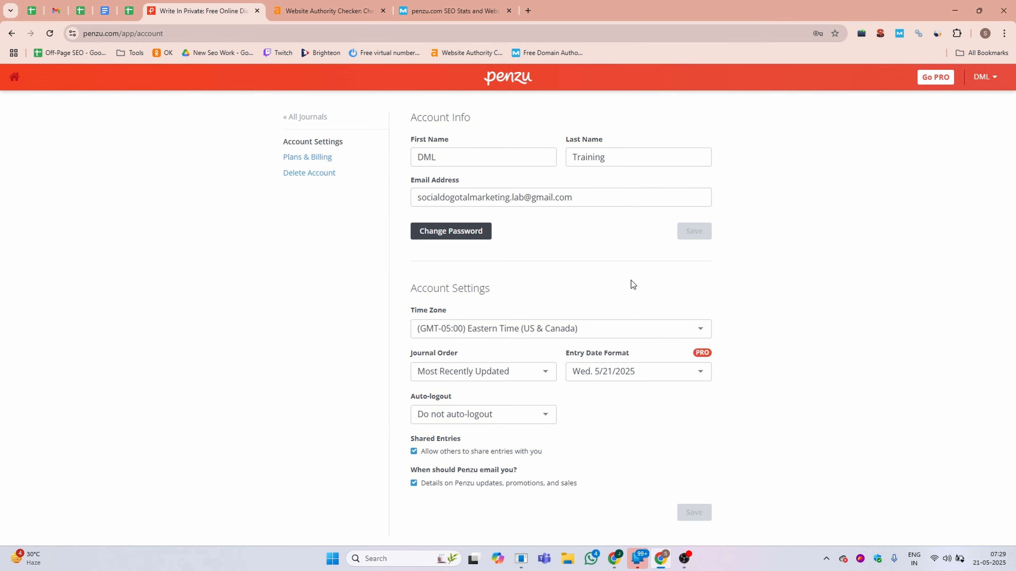
Return to the journals list and start a new entry in the DML Training journal.
click(510, 79)
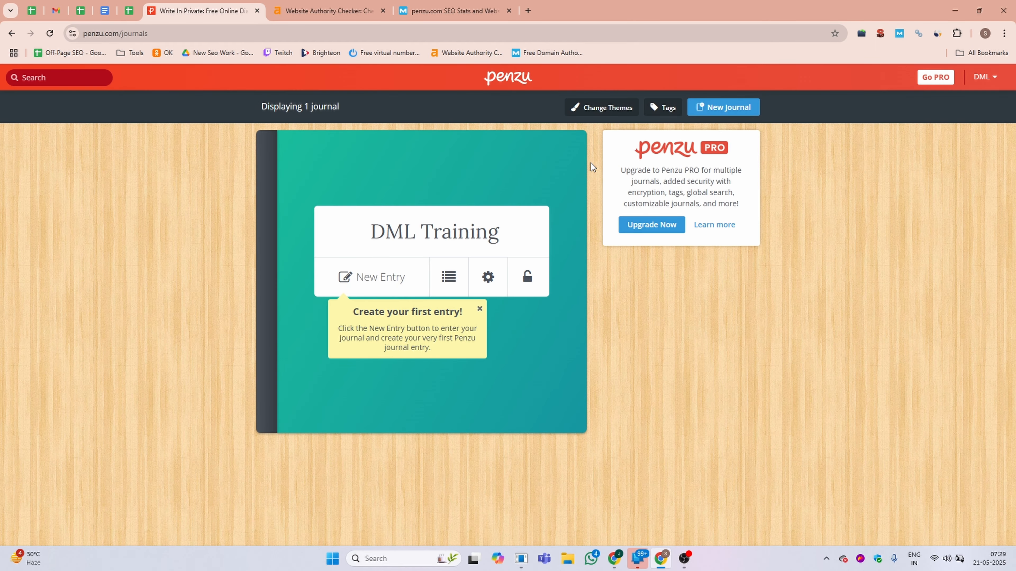
click(373, 280)
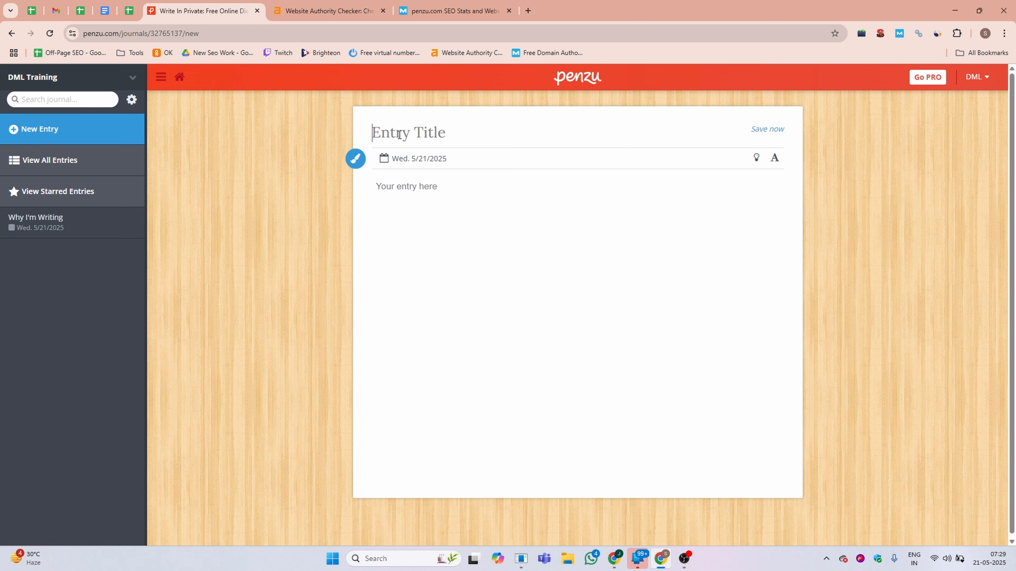
Open dmltraining.com in a new tab and go to the blog's 'Your Checklist to Start SEO' post.
click(529, 10)
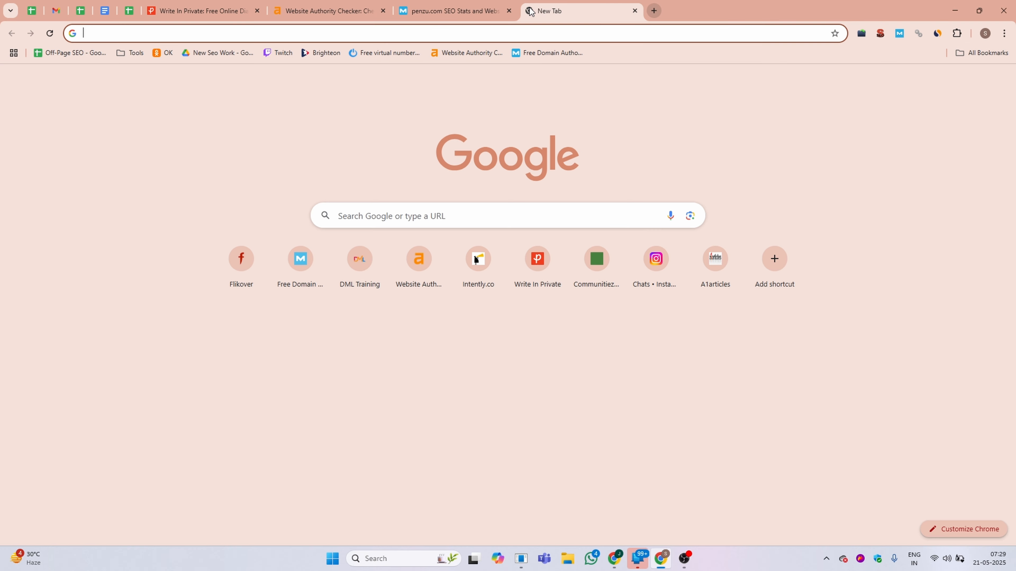
text(dml)
key(Return)
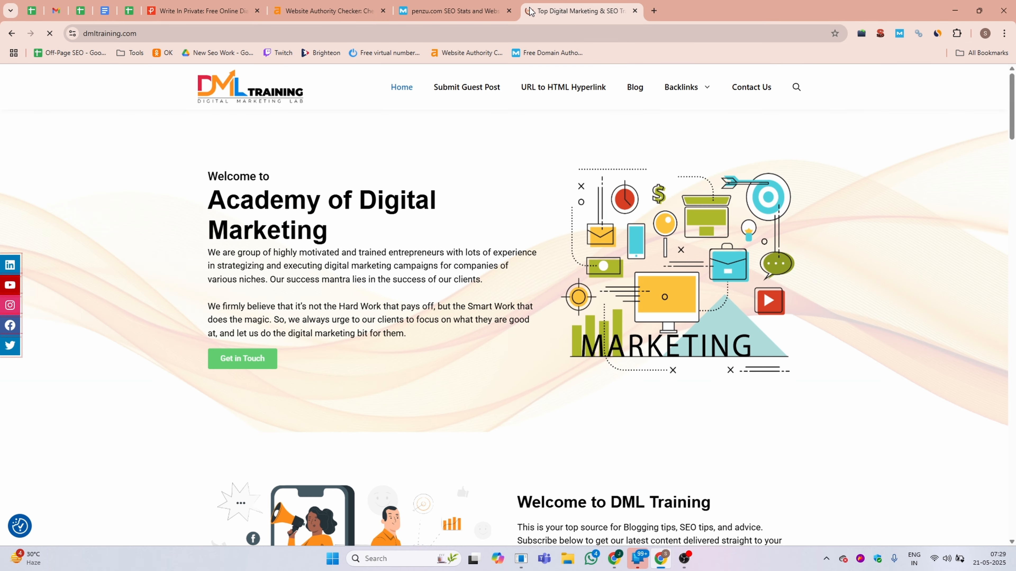
click(635, 87)
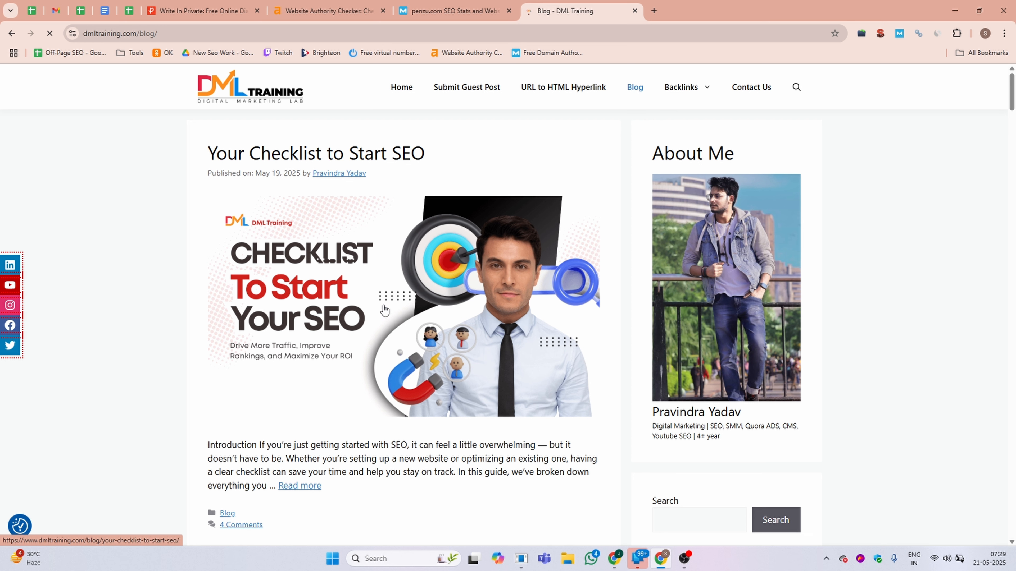
click(379, 292)
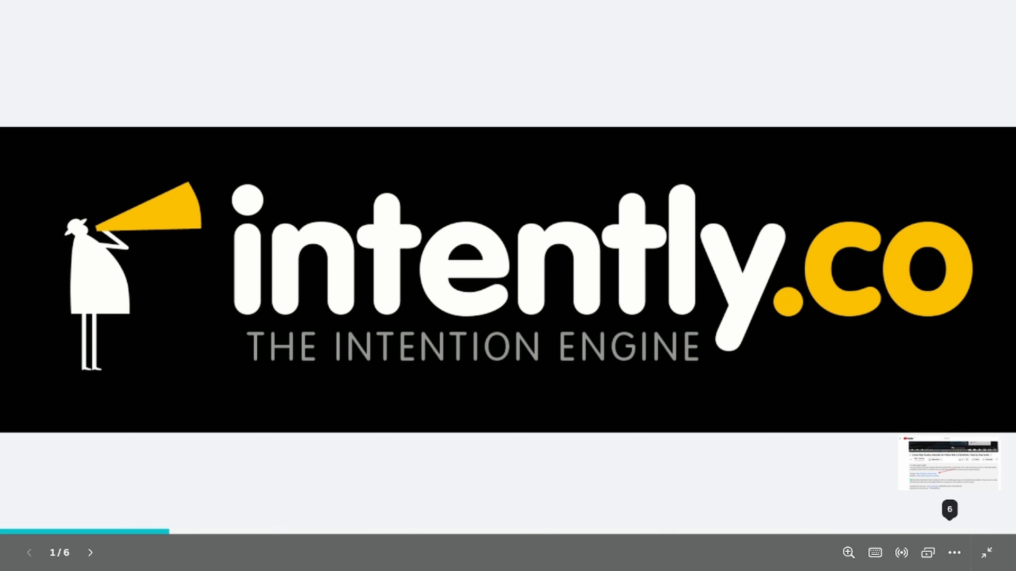
key(Right)
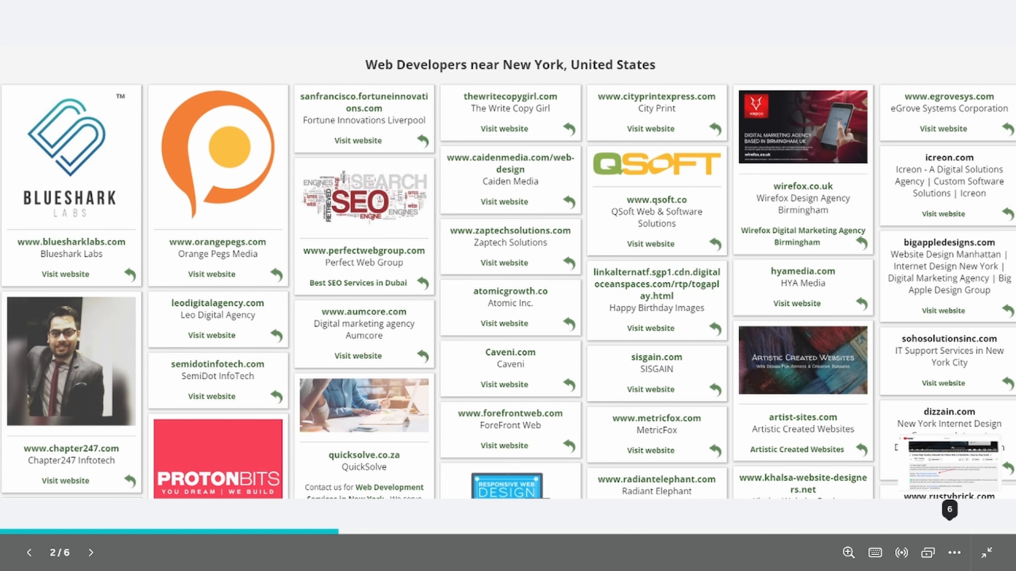
key(Right)
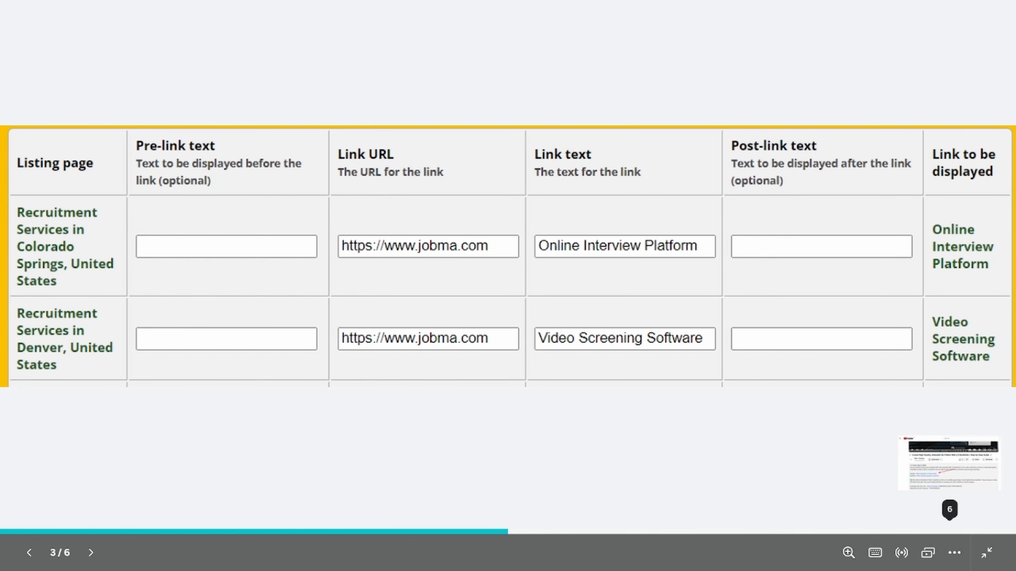
key(Right)
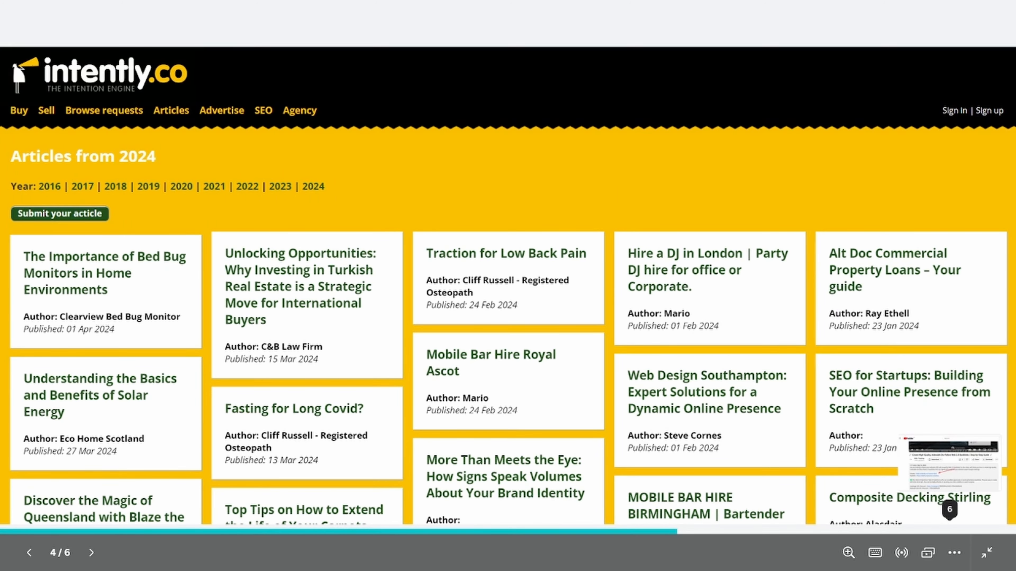
key(Right)
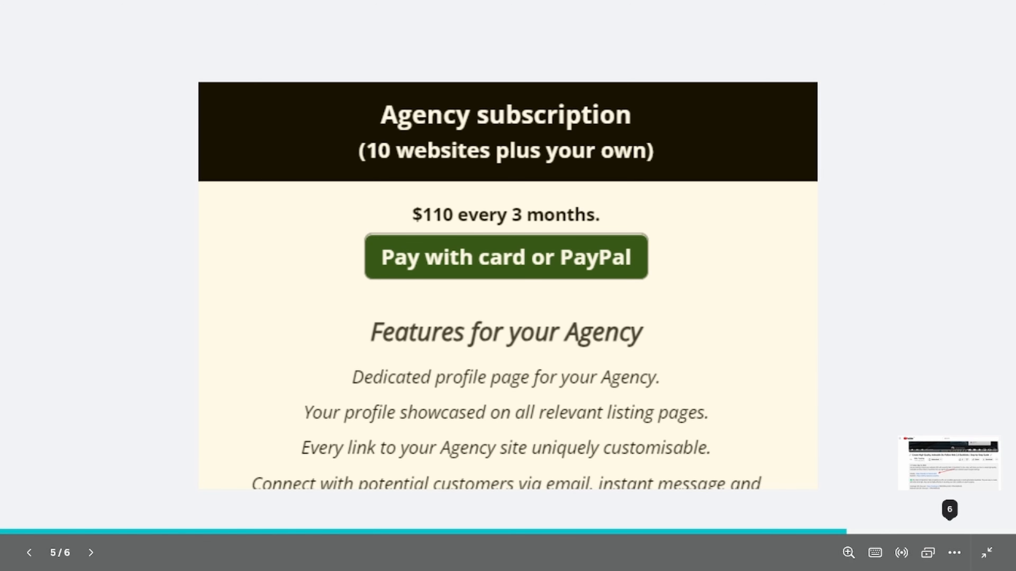
key(Right)
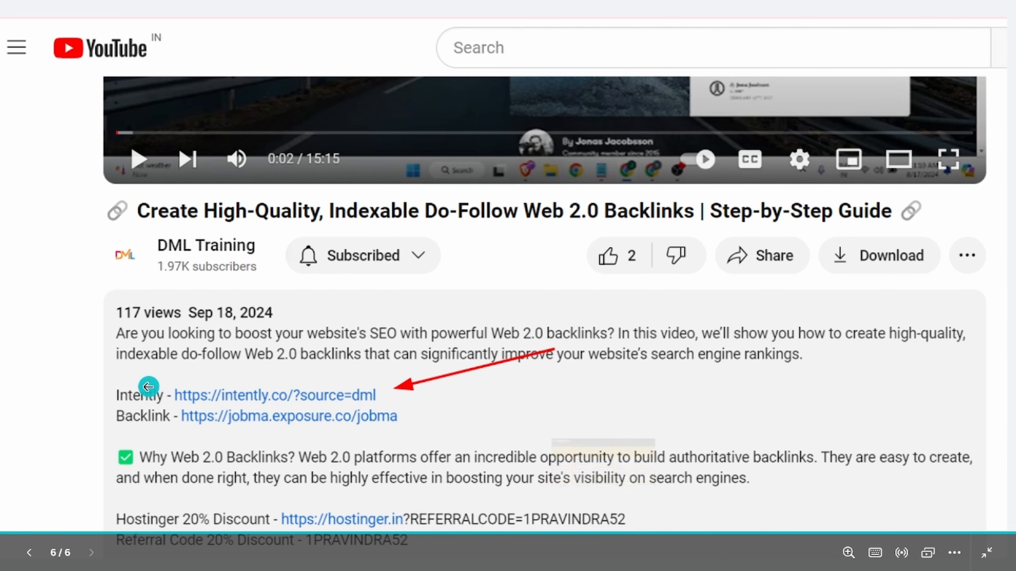
Copy the blog post's title and text and ask ChatGPT to generate a guest article for this.
drag(208, 287, 480, 257)
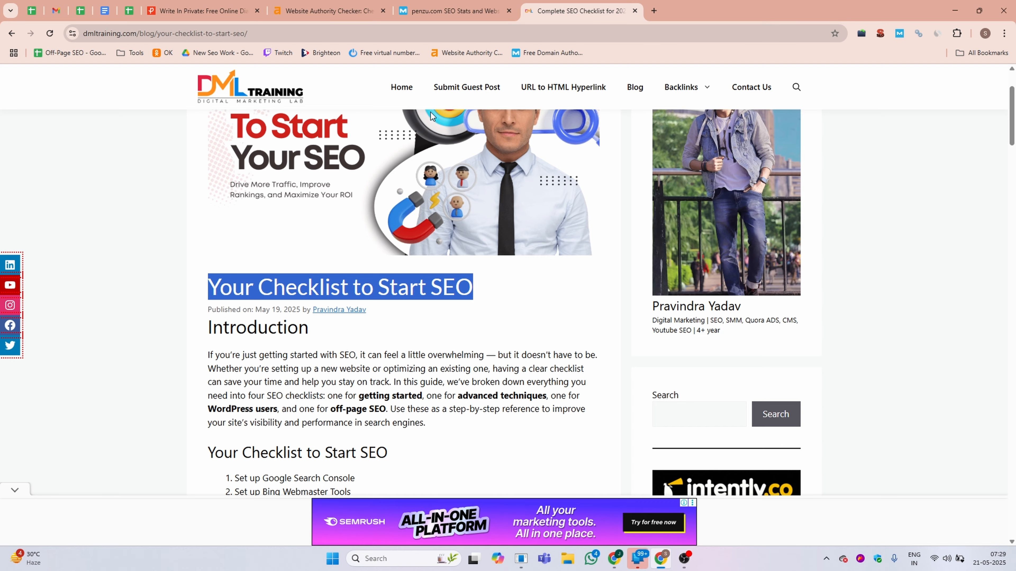
scroll(411, 261, down, 3)
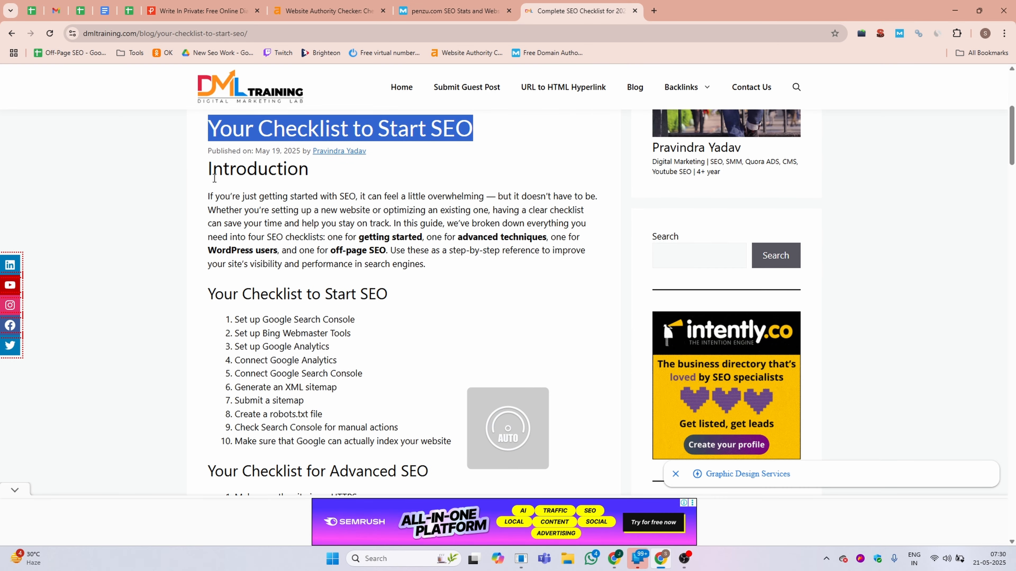
drag(214, 179, 369, 475)
scroll(367, 348, down, 15)
scroll(366, 347, down, 10)
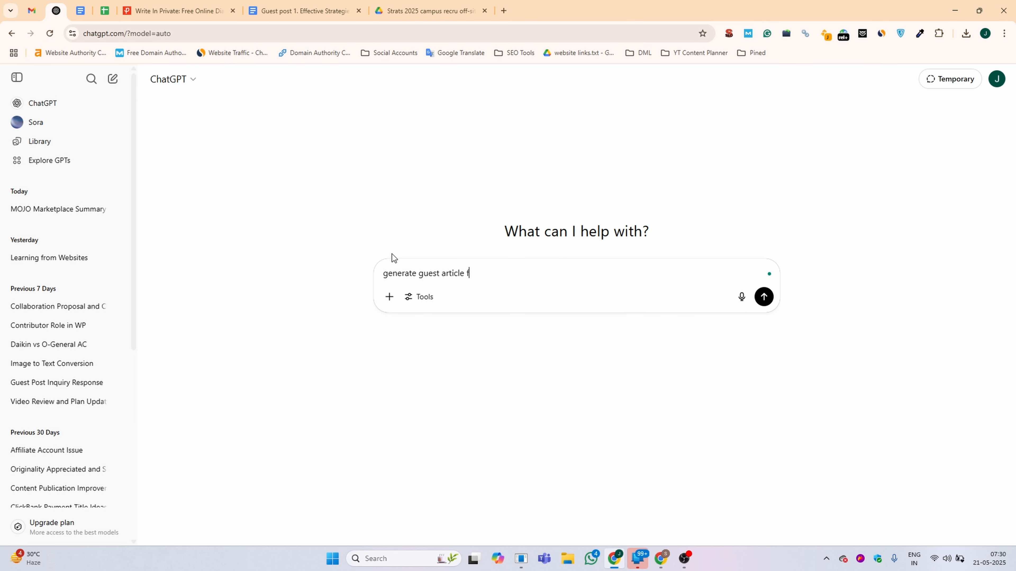
text(or this)
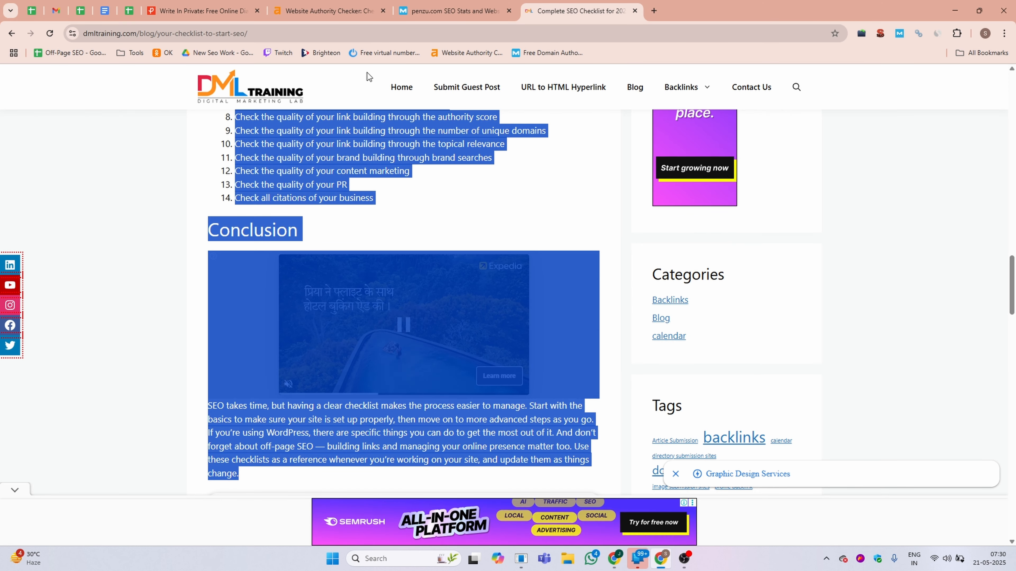
Replace the Penzu entry title with the copied title 'The Only SEO Checklist You'll Ever Need (Whether You're New or Experienced)'.
click(248, 11)
double_click(562, 132)
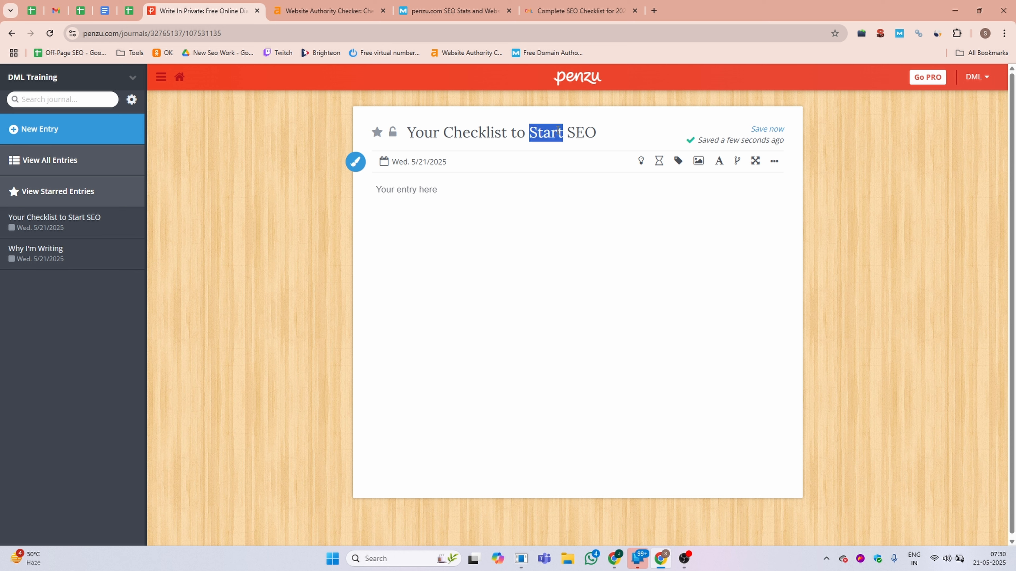
key(ctrl+a)
text(The Only SEO Checklist You’ll Ever Need (Whether You’re New or Experienced))
Copy the generated article from ChatGPT and paste it into the entry body.
click(418, 228)
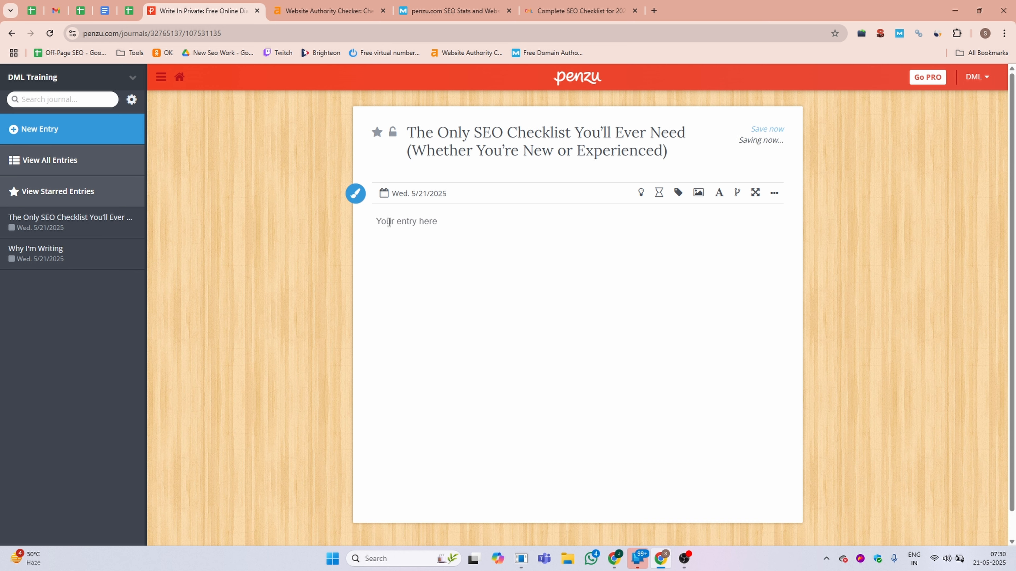
click(614, 558)
scroll(425, 355, down, 5)
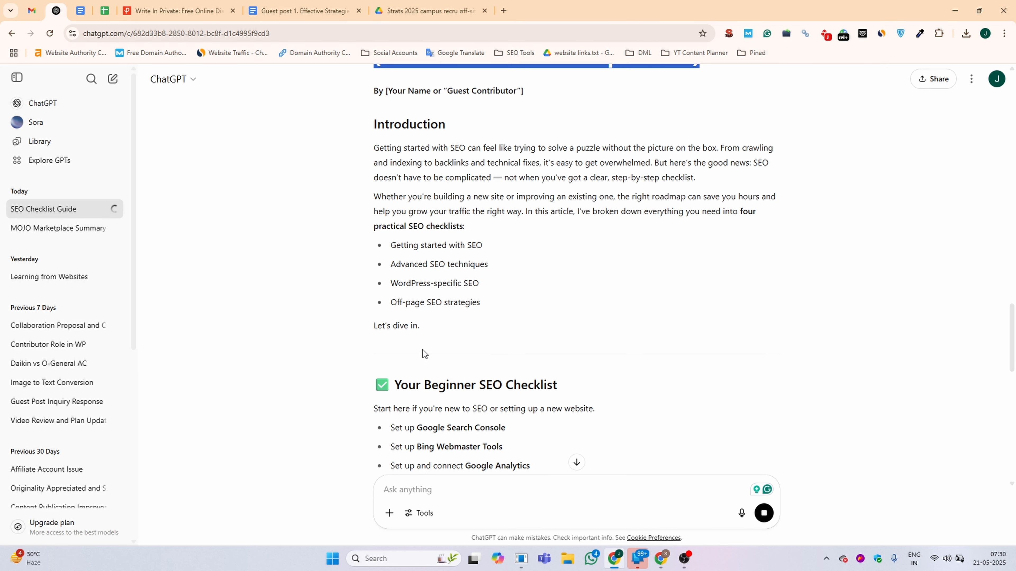
drag(374, 122, 476, 323)
scroll(474, 324, down, 15)
key(alt+Tab)
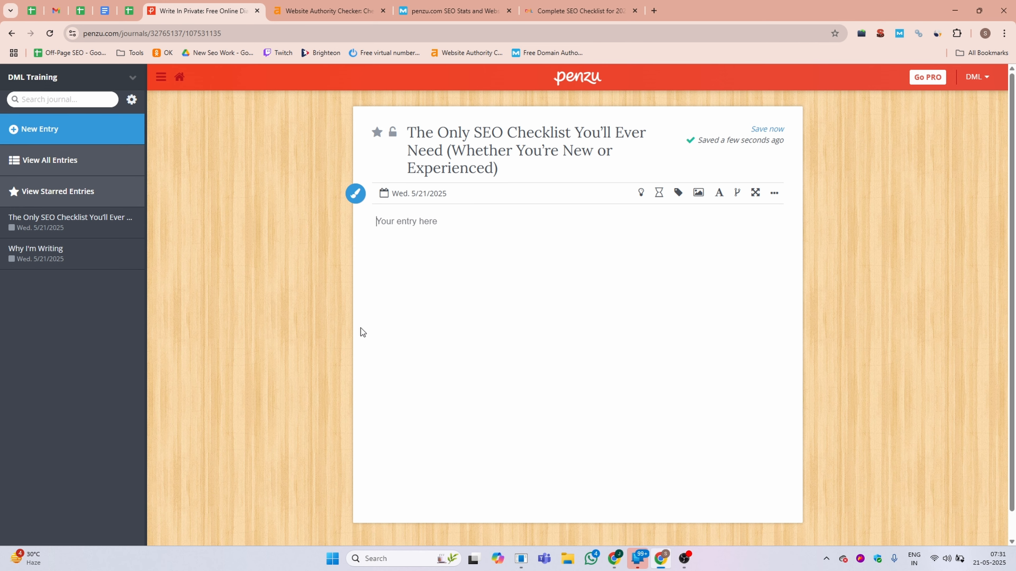
click(396, 257)
key(ctrl+v)
Select the Introduction heading and open the text formatting toolbar and its text colour options.
scroll(492, 267, up, 15)
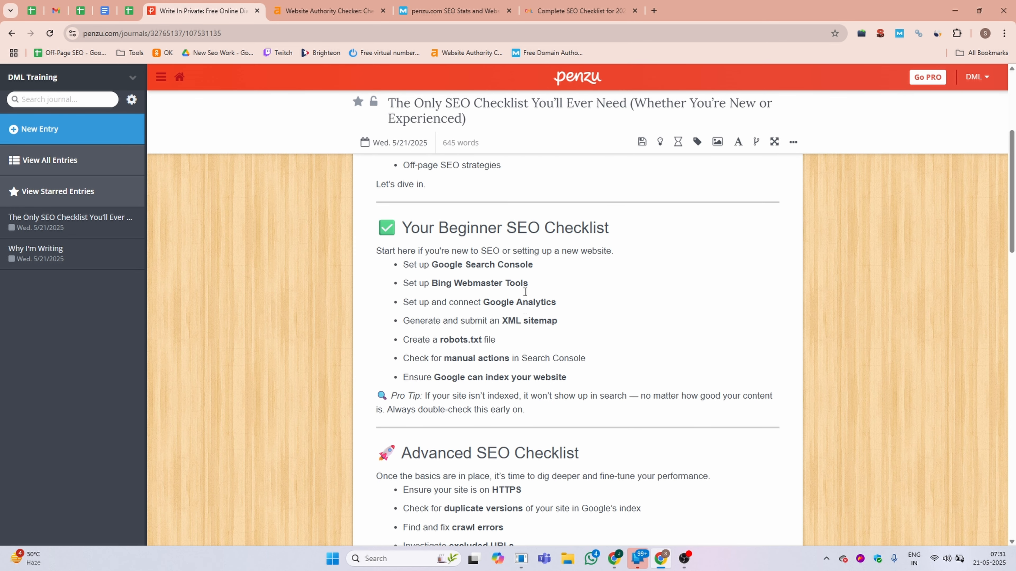
scroll(525, 293, up, 5)
click(389, 212)
drag(479, 211, 368, 211)
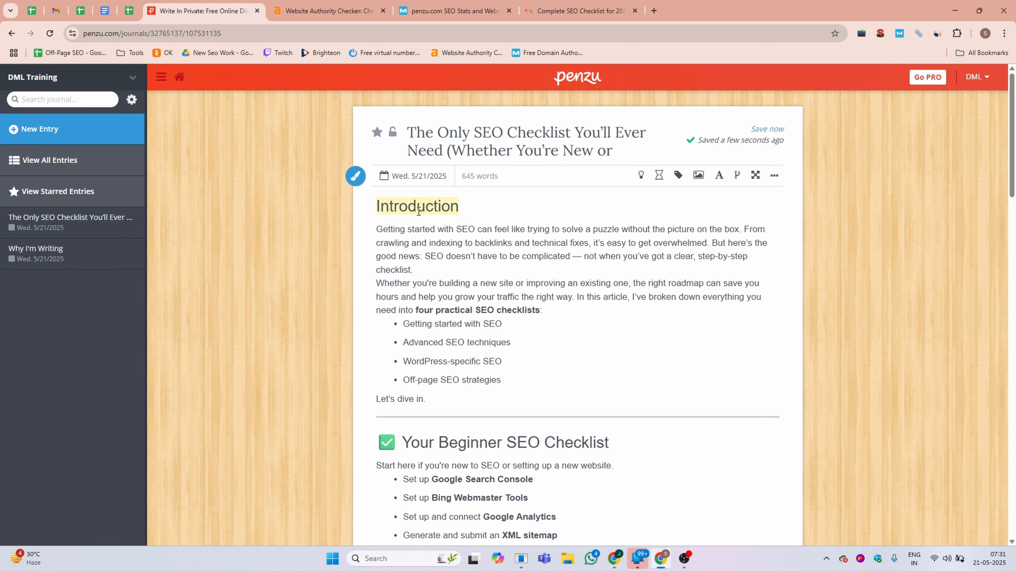
click(719, 176)
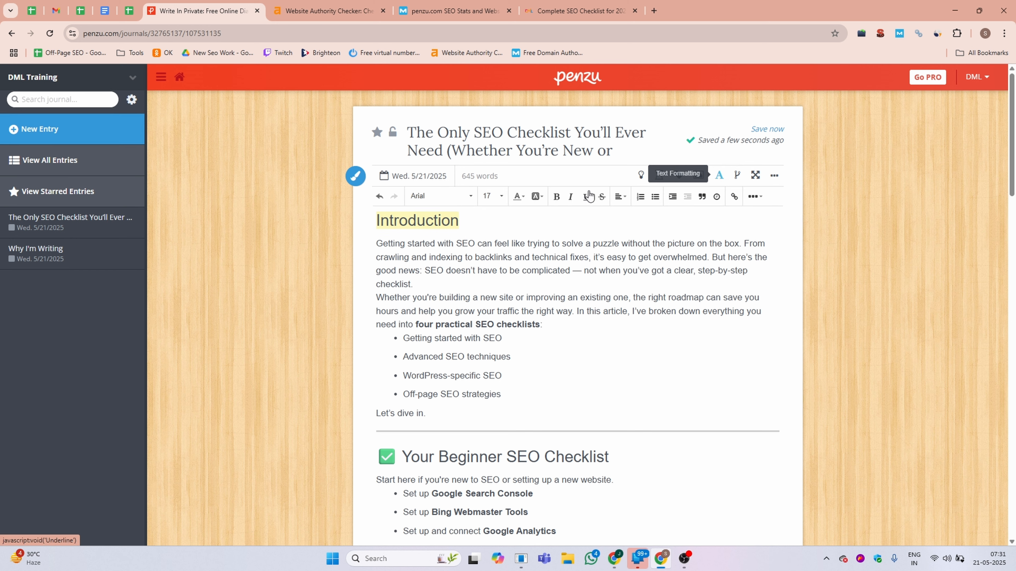
click(525, 197)
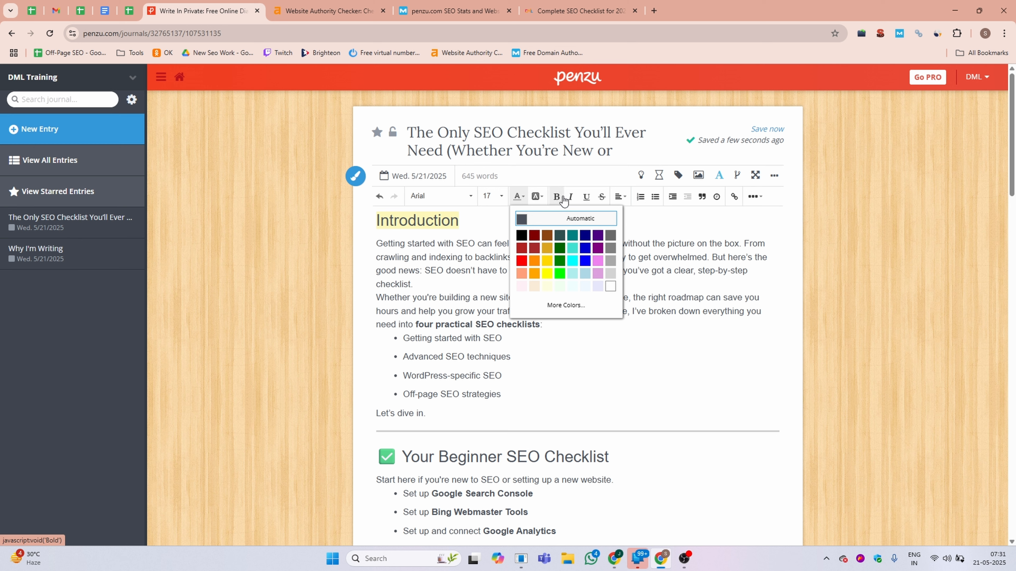
click(433, 258)
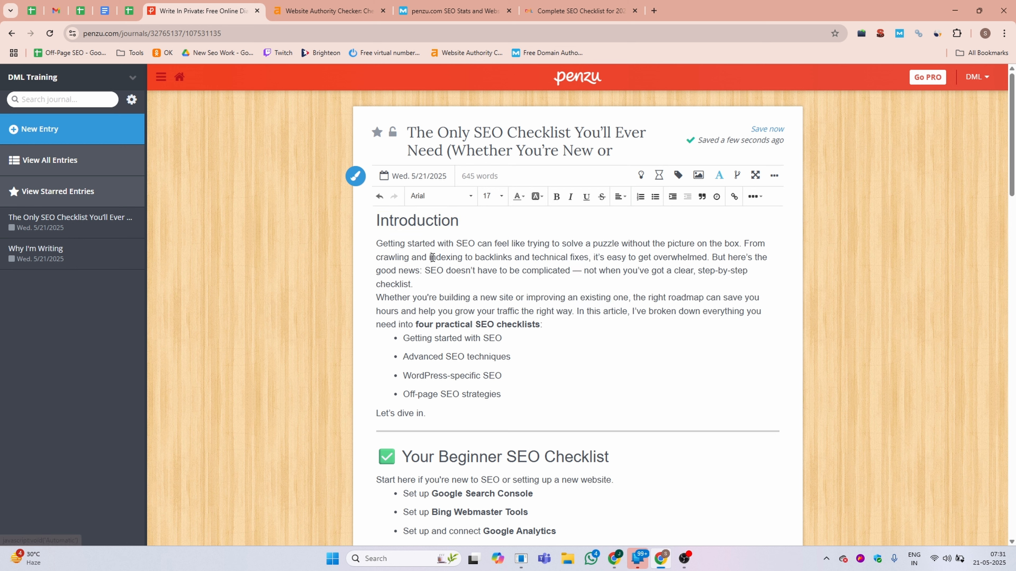
click(477, 324)
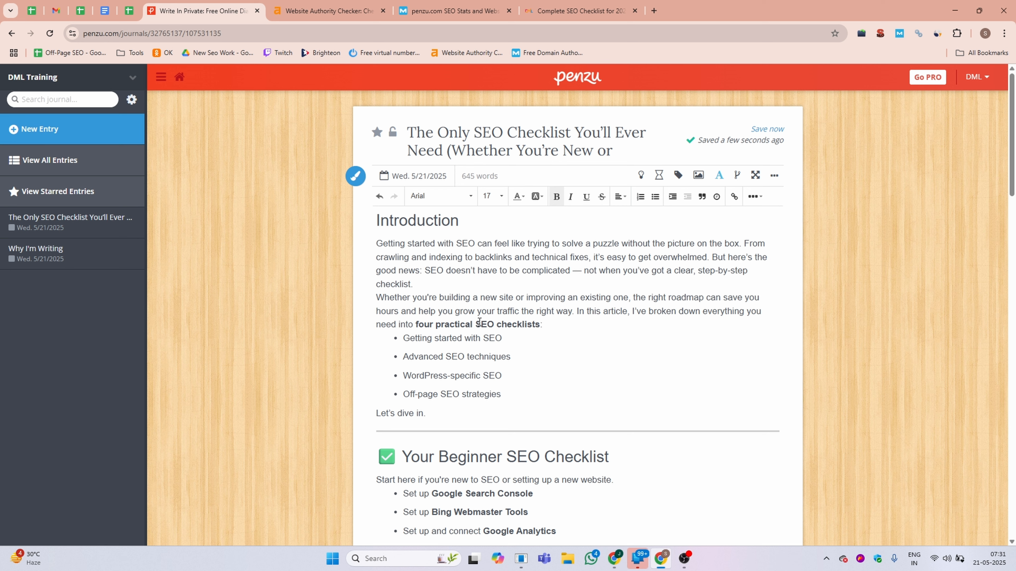
drag(475, 324, 540, 323)
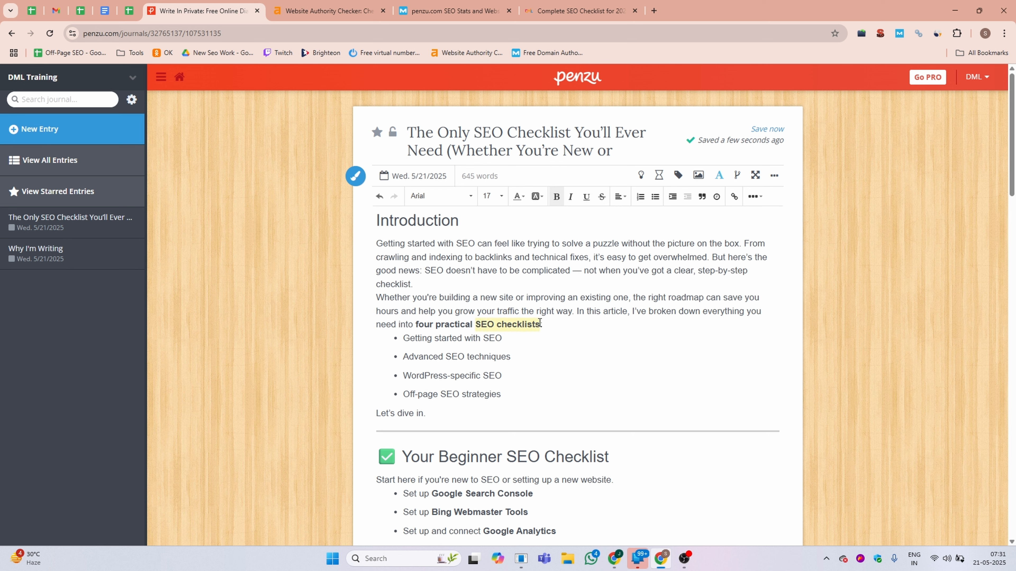
click(565, 8)
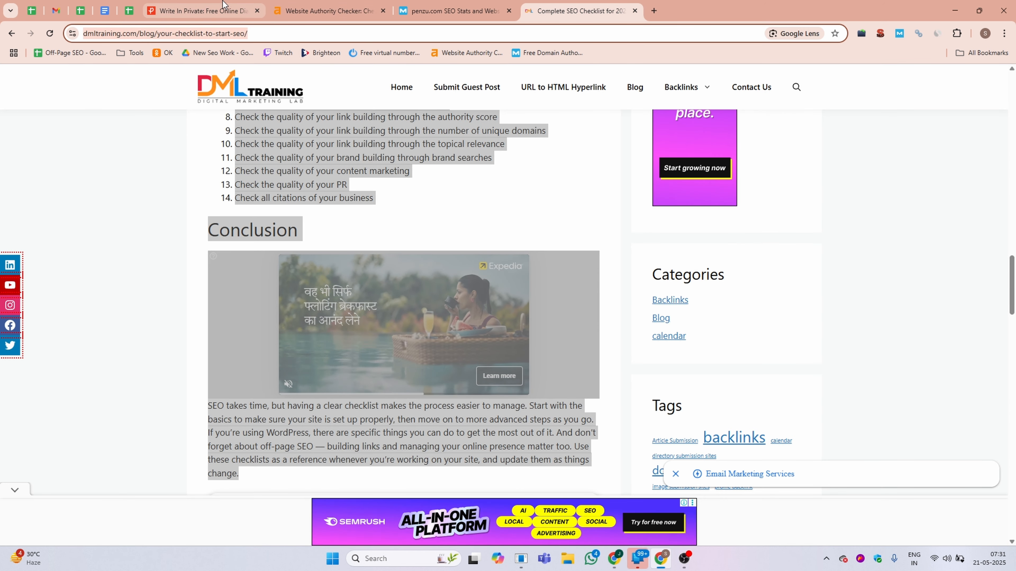
click(200, 11)
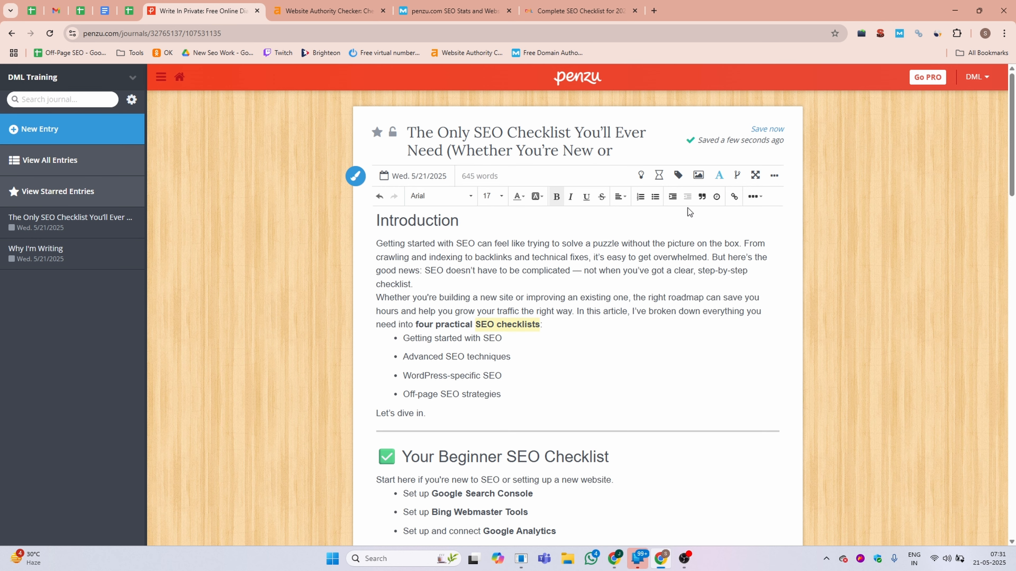
click(735, 196)
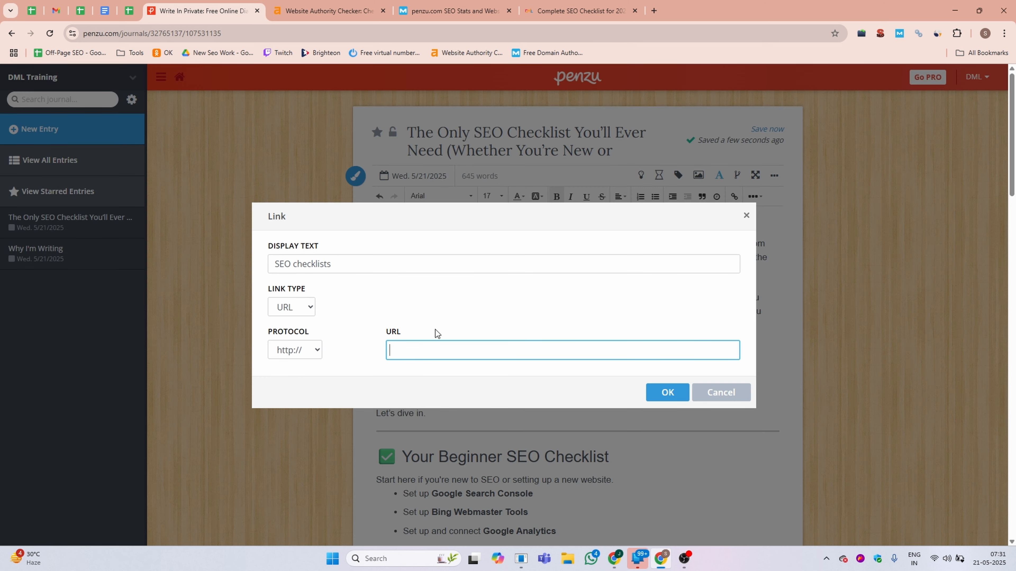
text(www.dmltraining.com/blog/your-checklist-to-start-seo/)
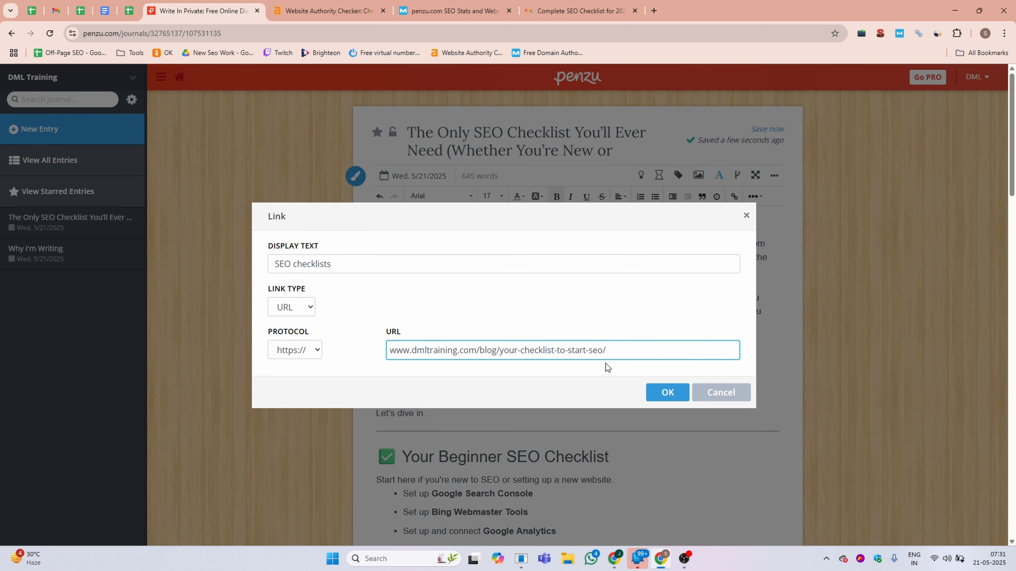
click(665, 392)
Insert an empty line between the Introduction heading and the first paragraph.
scroll(472, 353, down, 1)
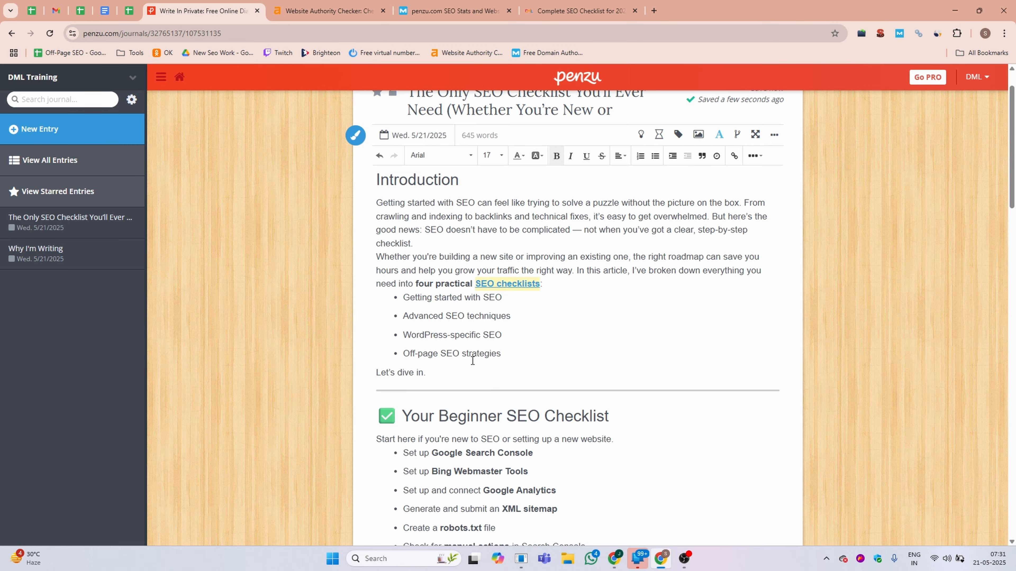
scroll(472, 360, down, 15)
scroll(469, 370, up, 10)
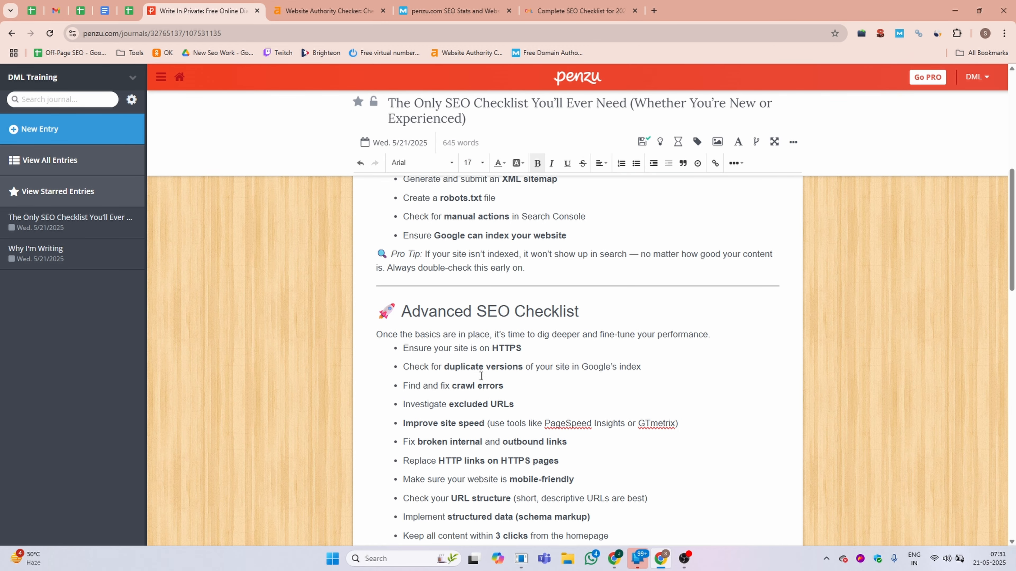
scroll(481, 376, up, 10)
click(378, 261)
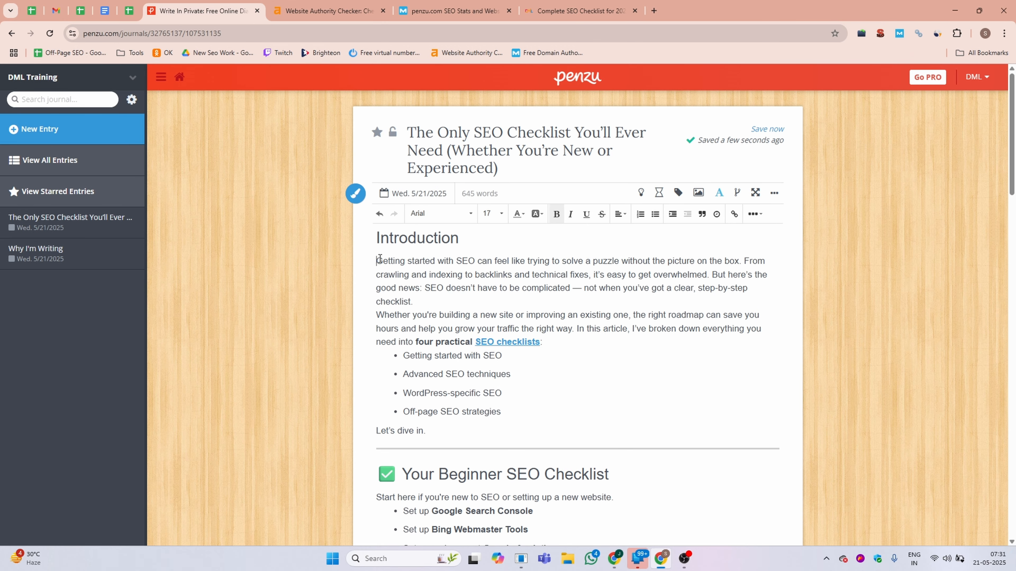
key(Return)
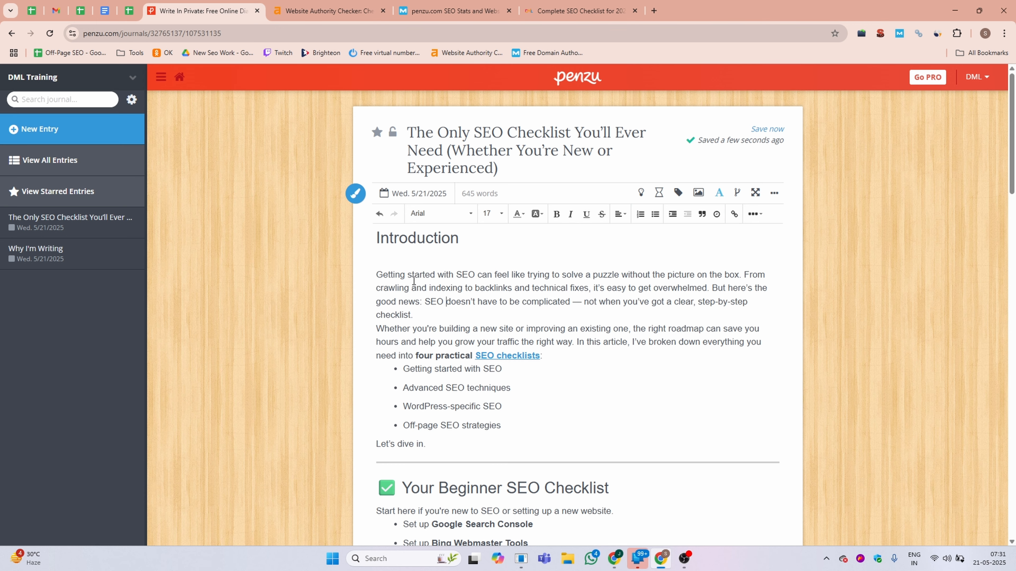
Upload and insert the image Your-Checklist-to-Start-SEO.png below the Introduction heading.
click(576, 11)
scroll(523, 144, up, 20)
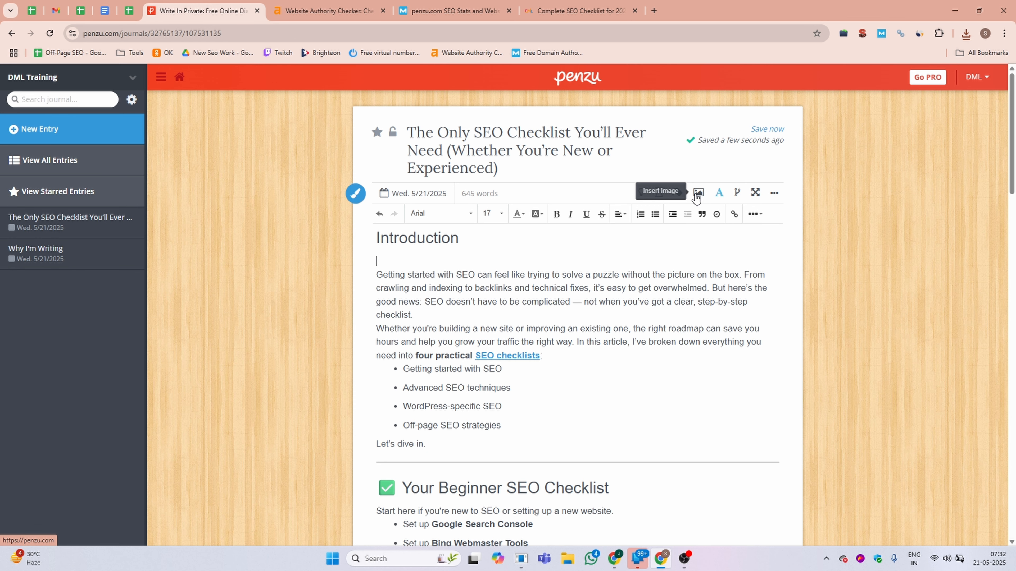
click(699, 193)
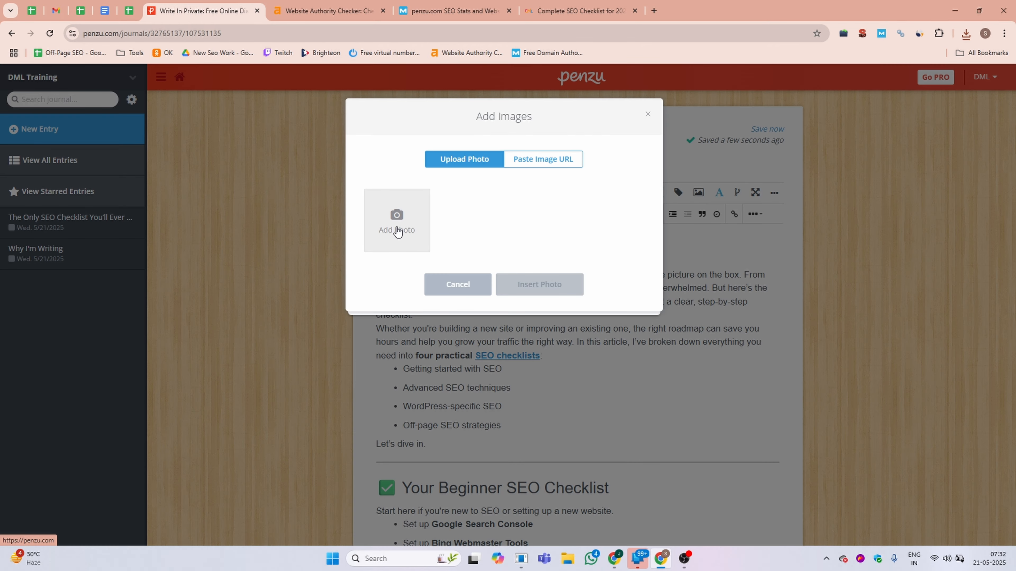
click(397, 231)
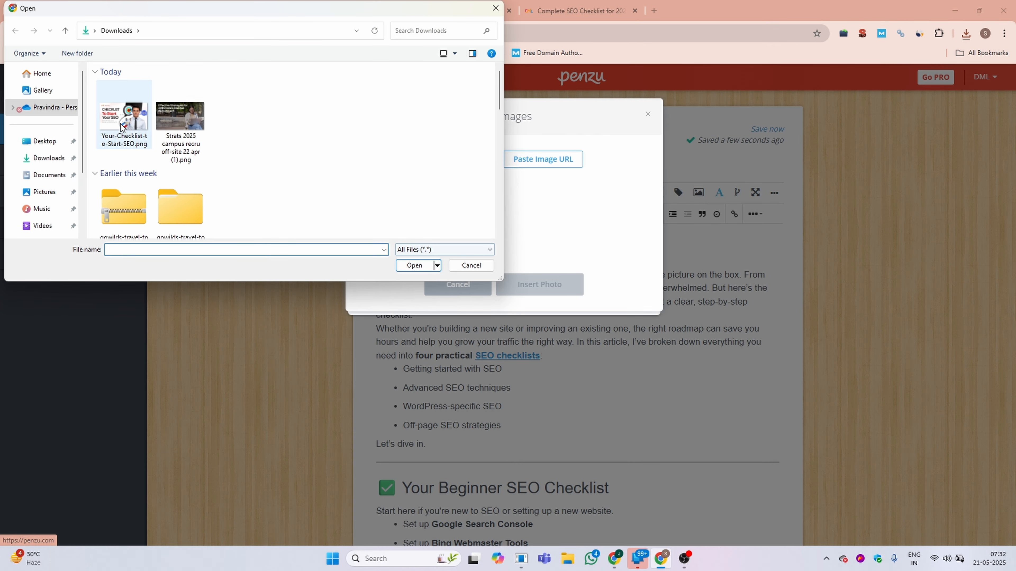
click(122, 122)
click(413, 261)
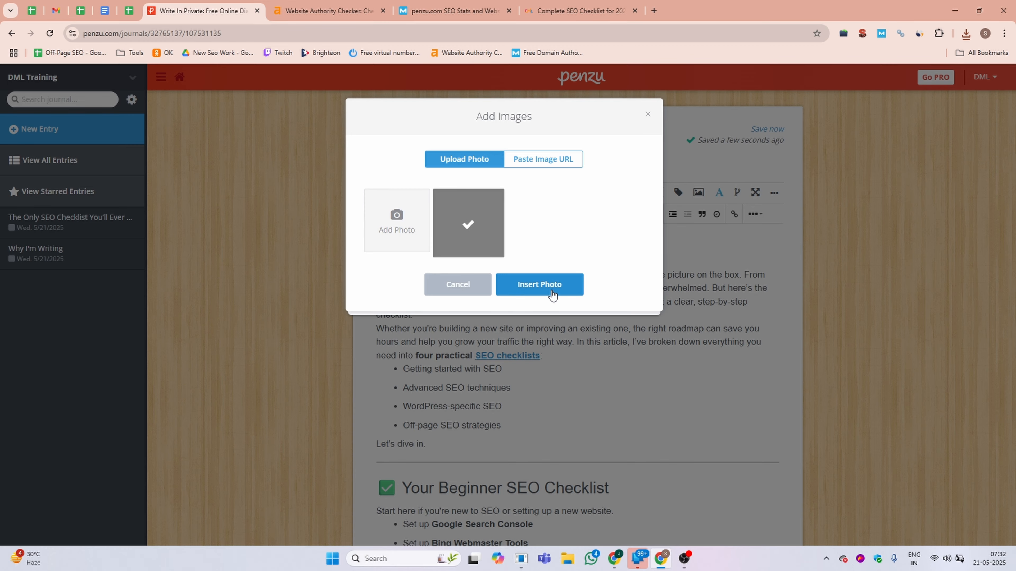
click(549, 291)
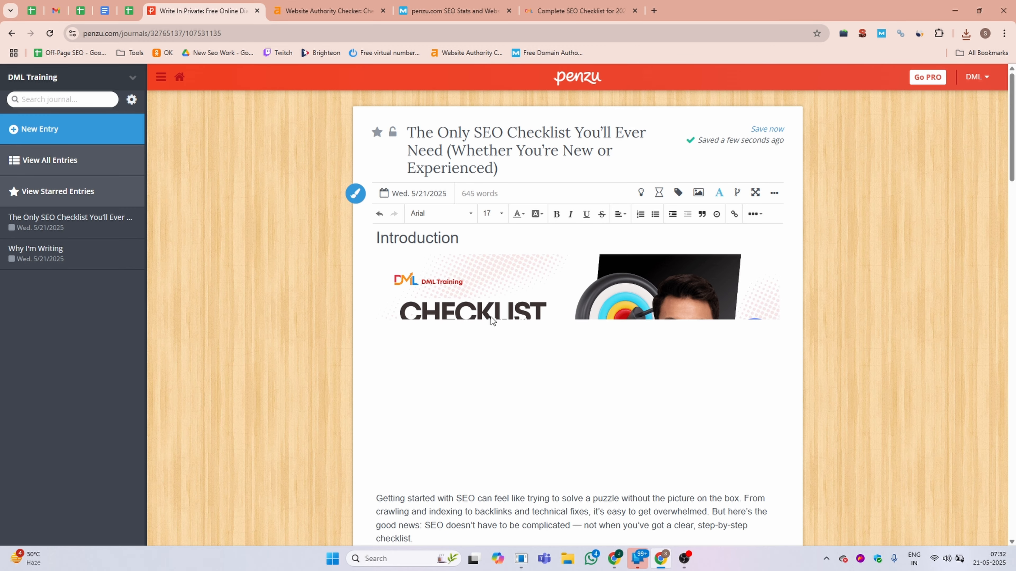
scroll(440, 329, down, 5)
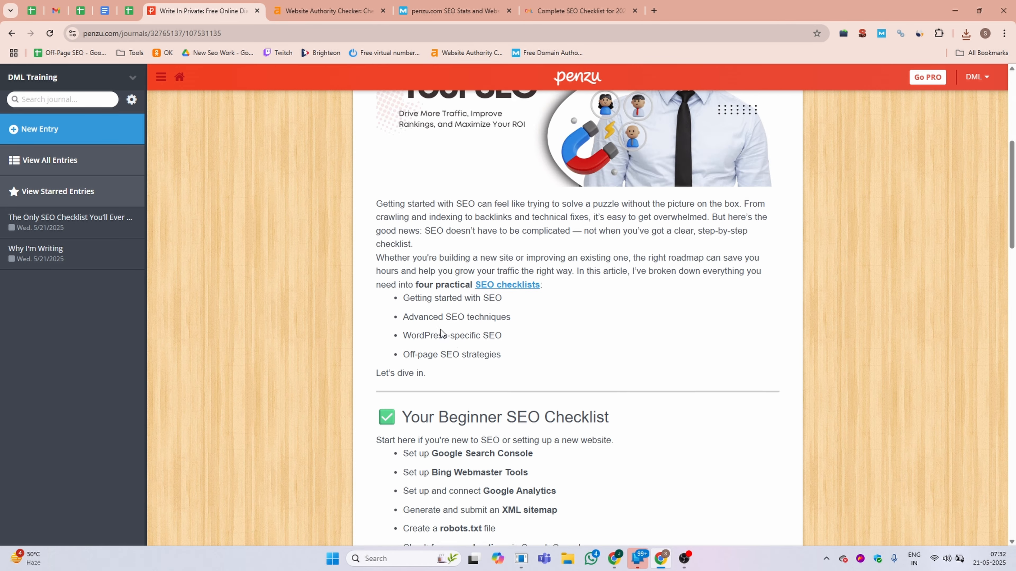
scroll(440, 329, up, 5)
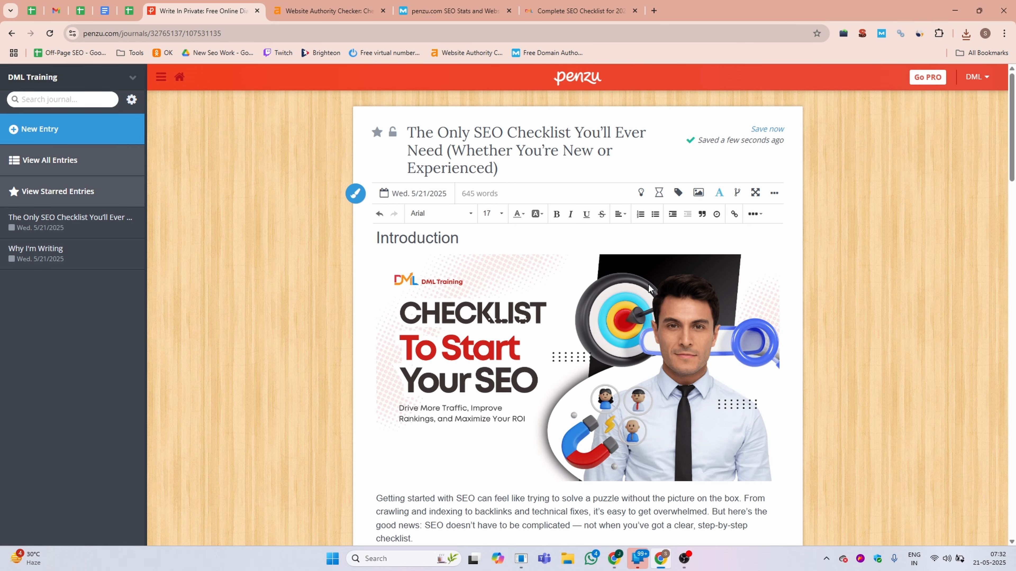
Generate a public link for the journal entry and copy it.
scroll(648, 287, down, 14)
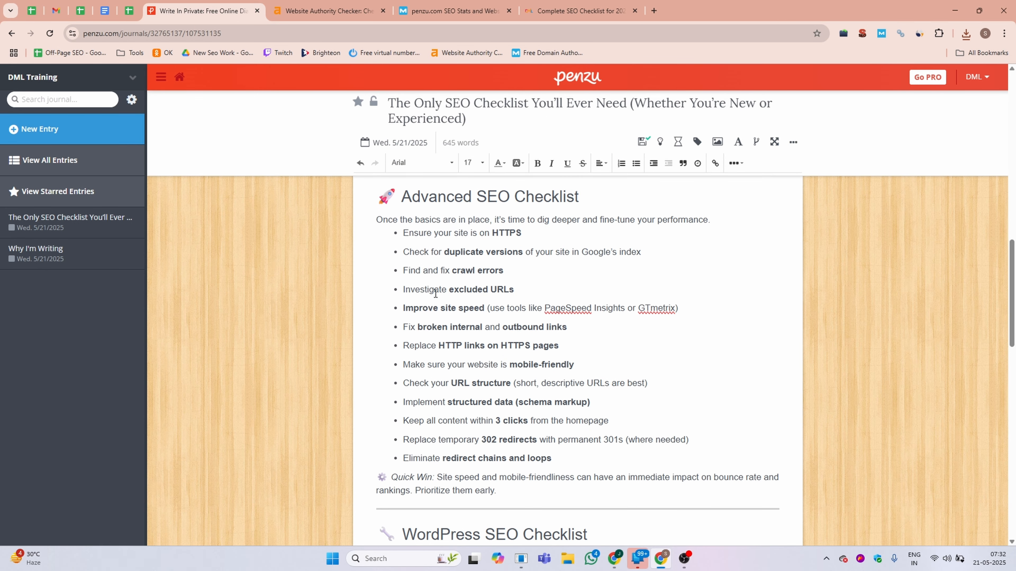
scroll(595, 281, down, 12)
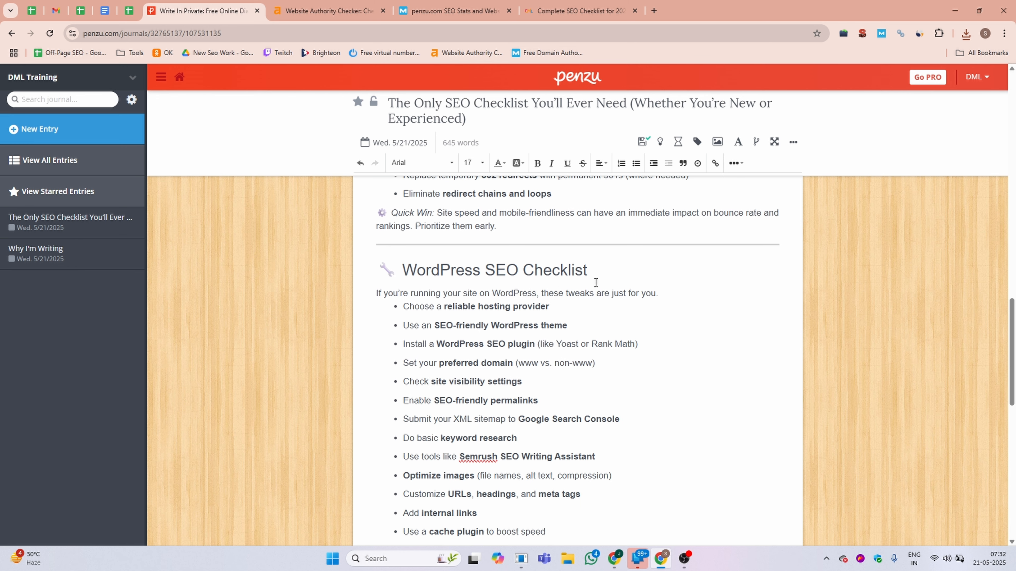
scroll(596, 281, down, 3)
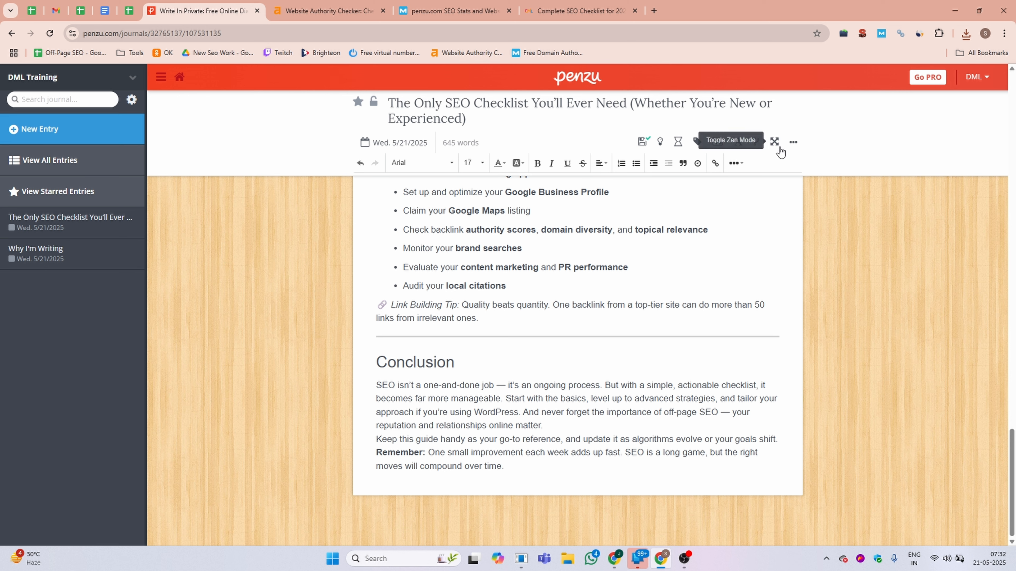
click(796, 145)
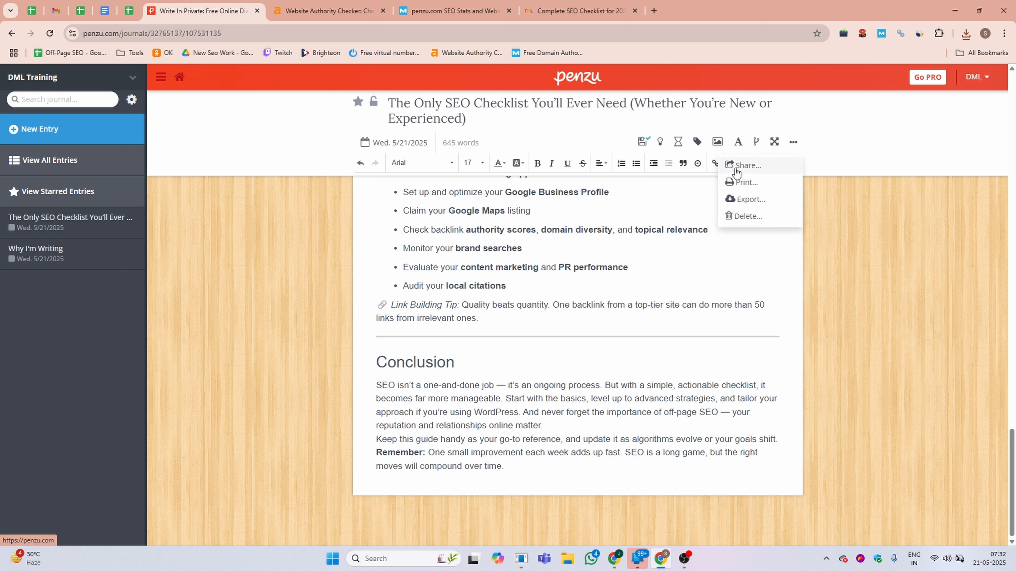
click(765, 168)
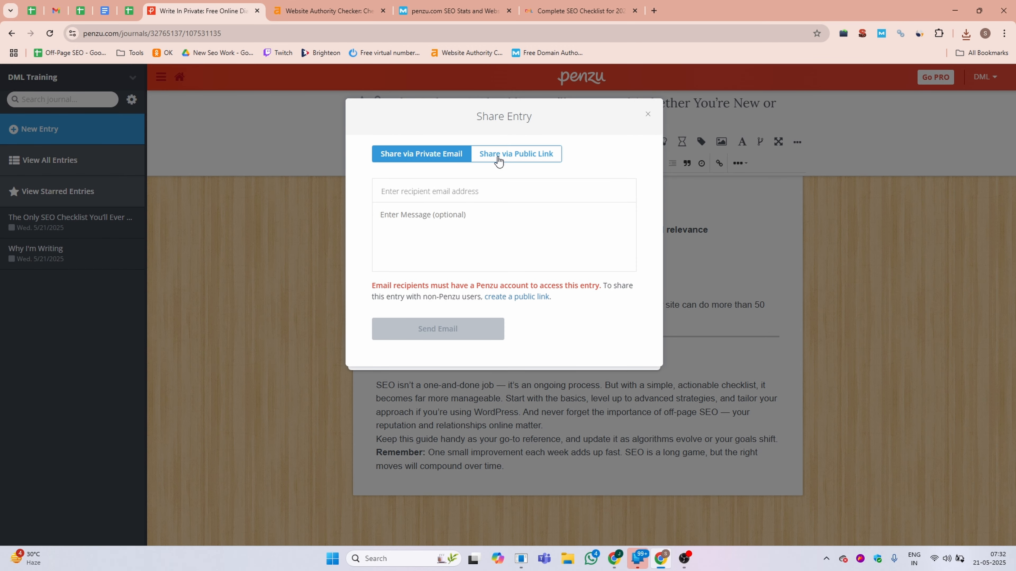
click(536, 156)
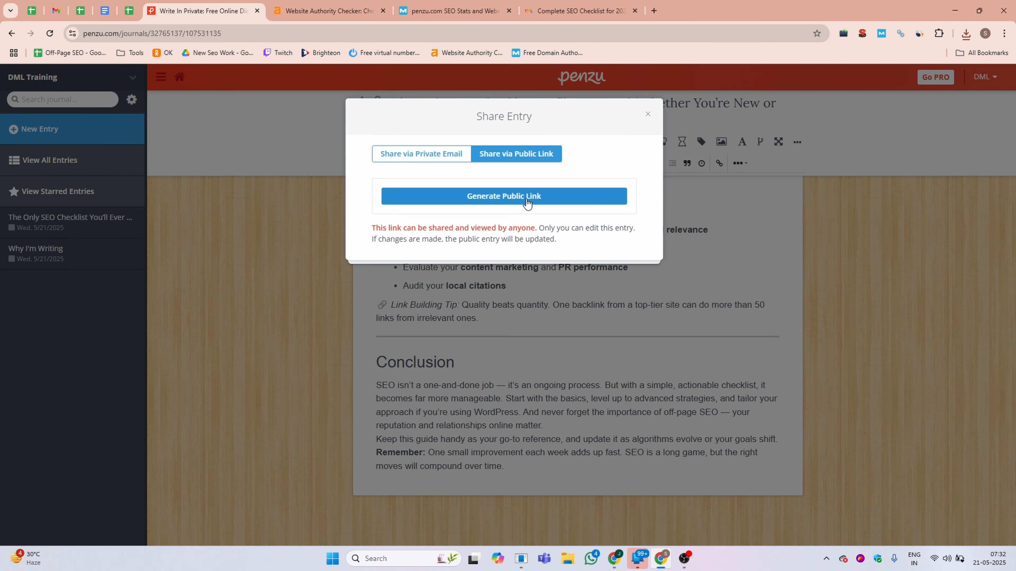
click(519, 202)
click(471, 226)
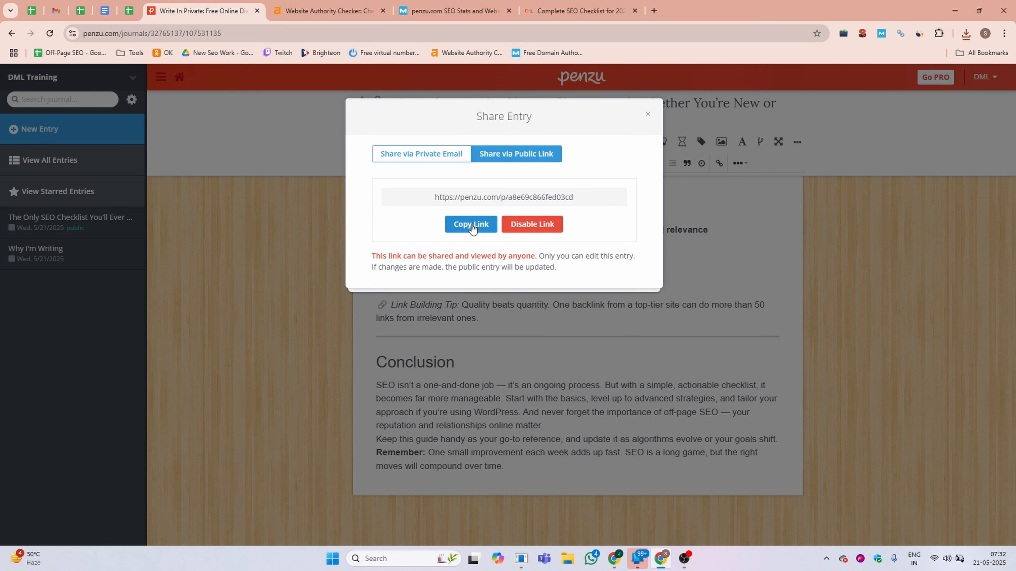
Open the copied public link in a new incognito window.
key(ctrl+shift+n)
key(ctrl+v)
key(Return)
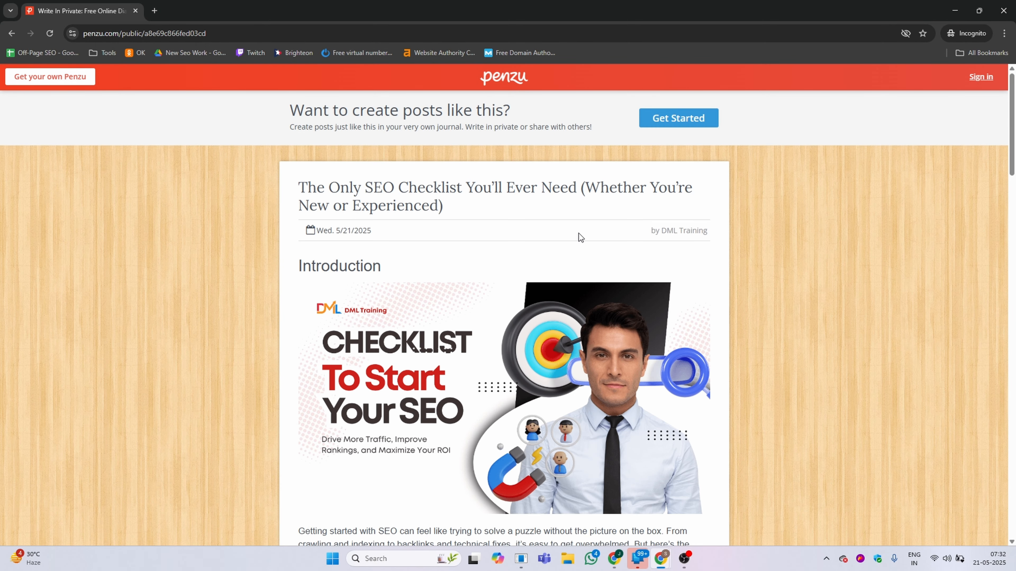
Inspect the 'SEO checklists' link's HTML in the browser's developer tools.
scroll(551, 297, down, 5)
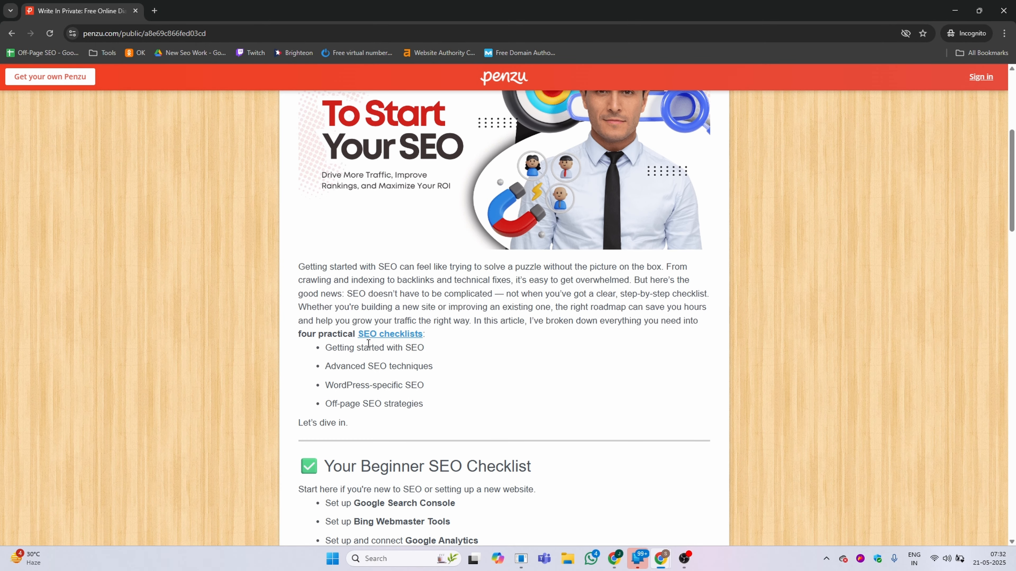
right_click(378, 335)
click(399, 441)
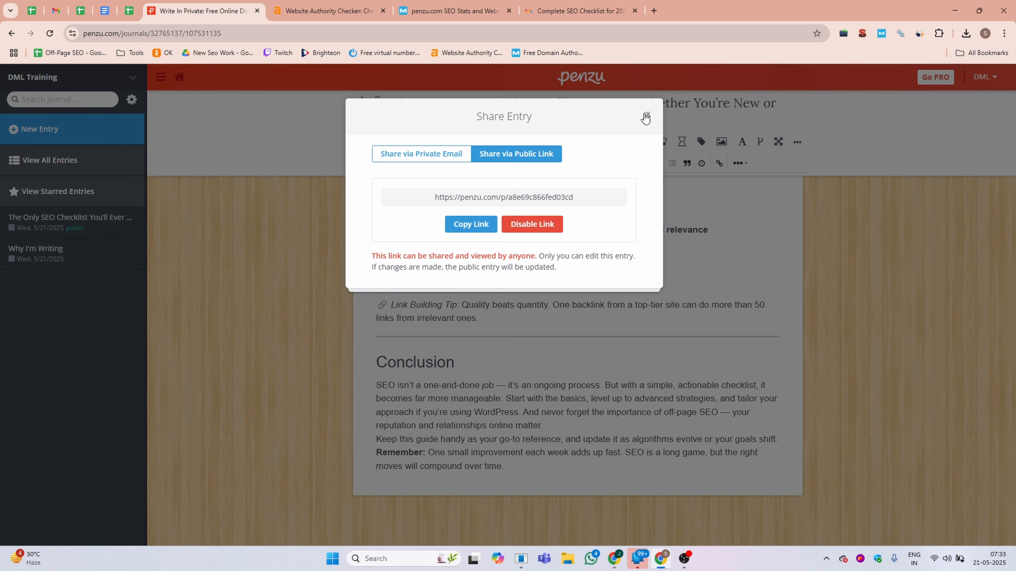
Return to the journal entry in the editor window.
click(646, 118)
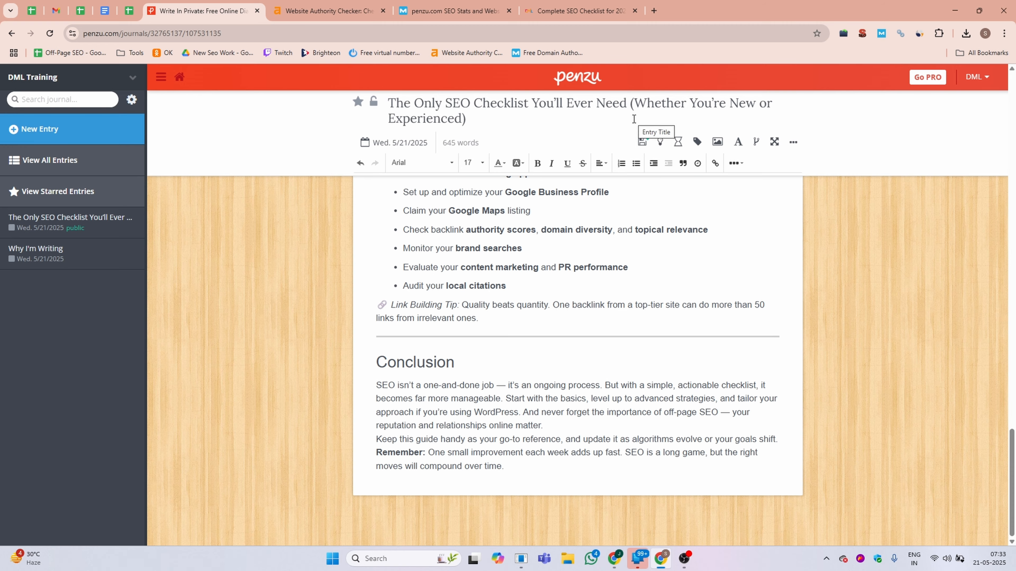
scroll(688, 328, up, 20)
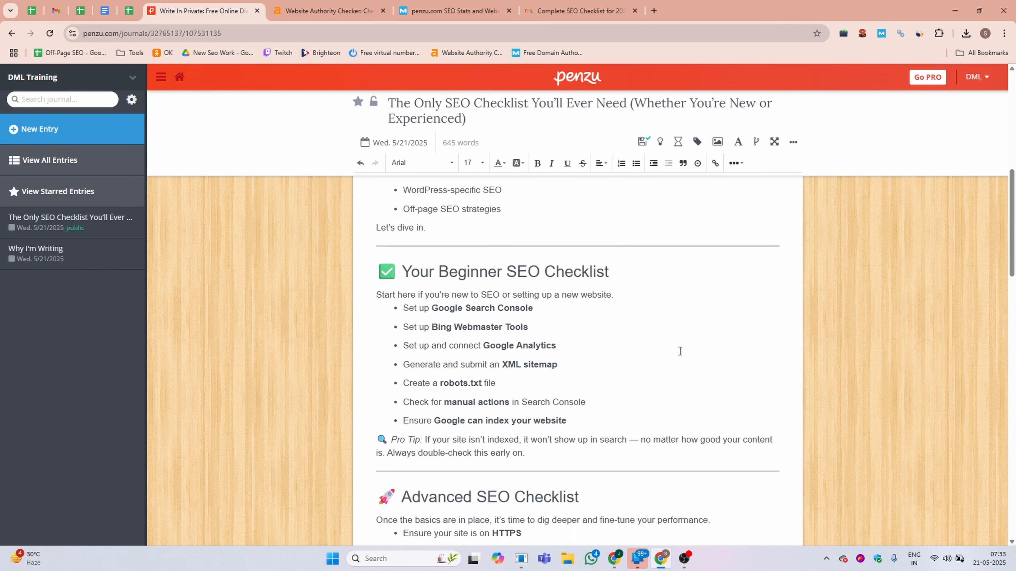
scroll(680, 351, up, 10)
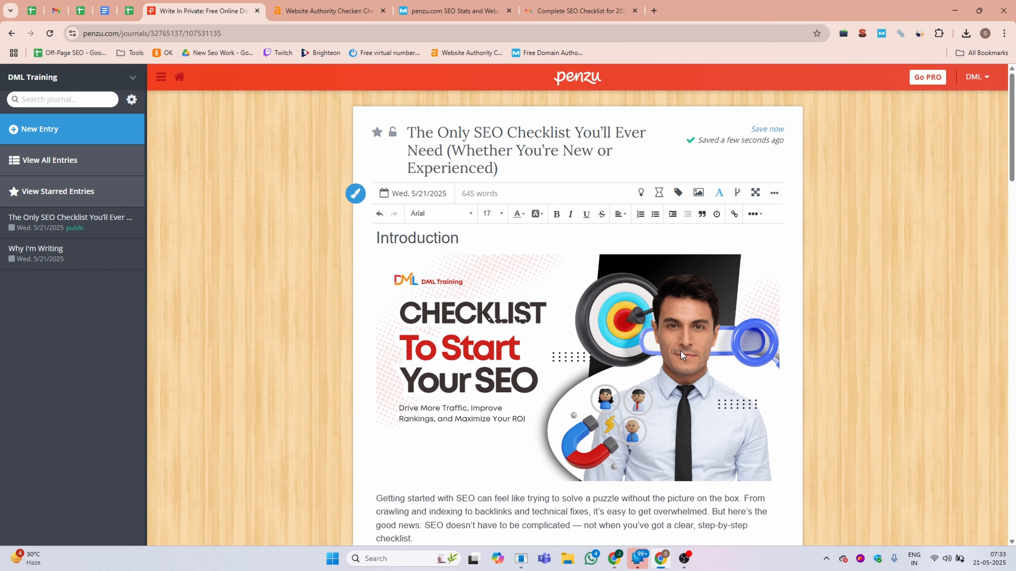